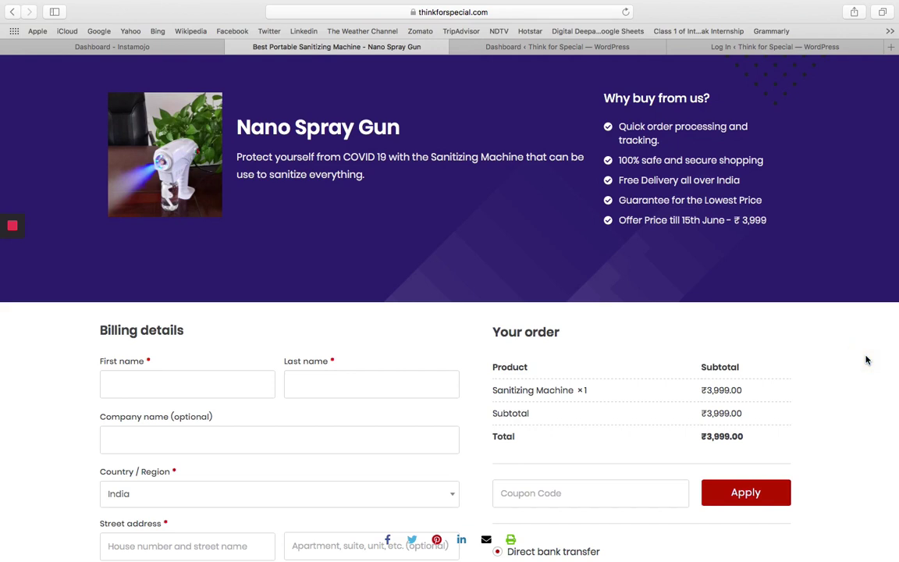
# - Log in to the WordPress admin with the saved account password
pyautogui.scroll(-5, 866, 359)
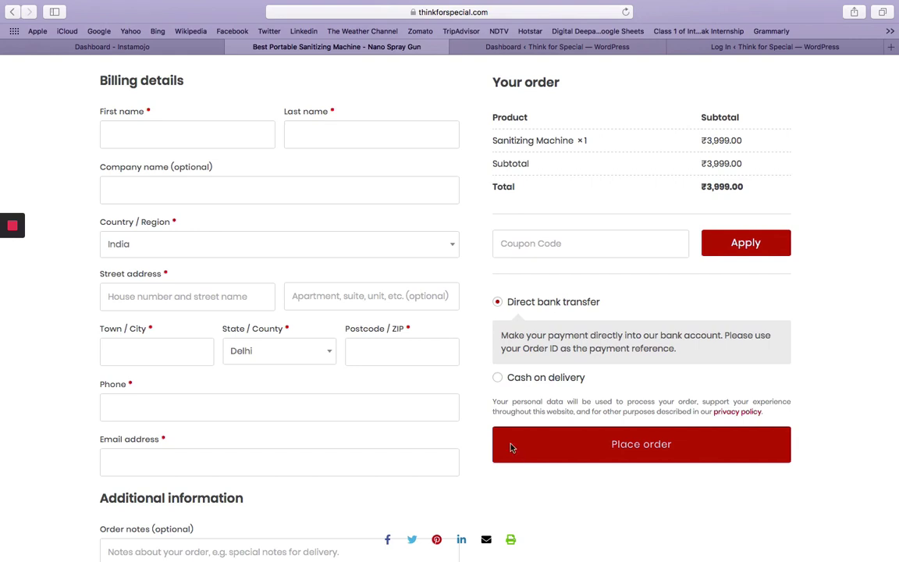
pyautogui.click(724, 48)
pyautogui.click(423, 315)
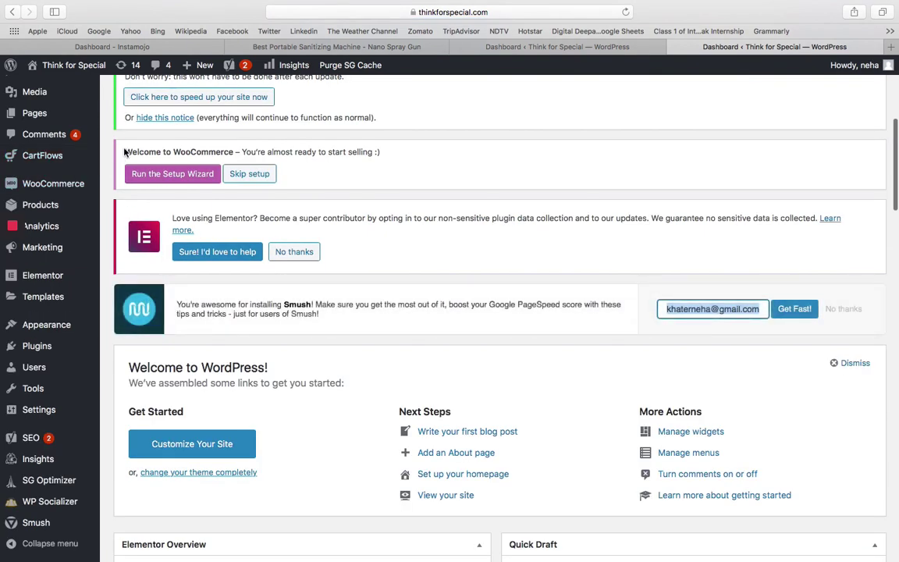
# - Open the New Sanitizing Machine flow's Checkout Page in Elementor via CartFlows > Flows
pyautogui.moveTo(64, 158)
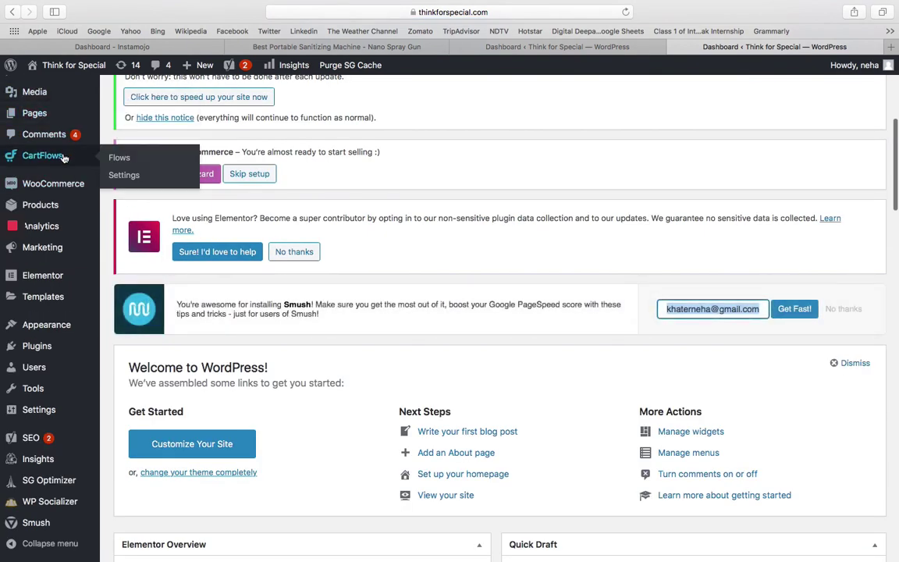
pyautogui.click(119, 158)
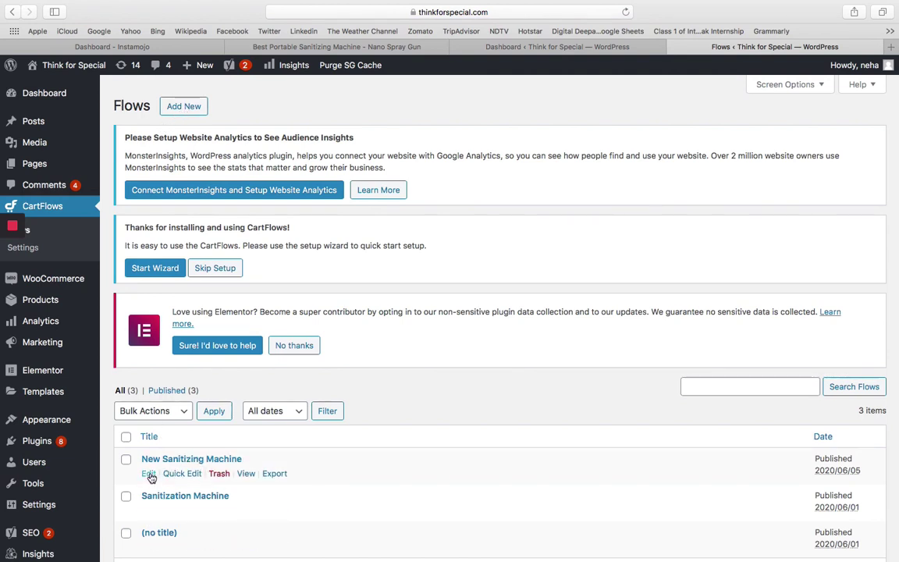
pyautogui.click(149, 473)
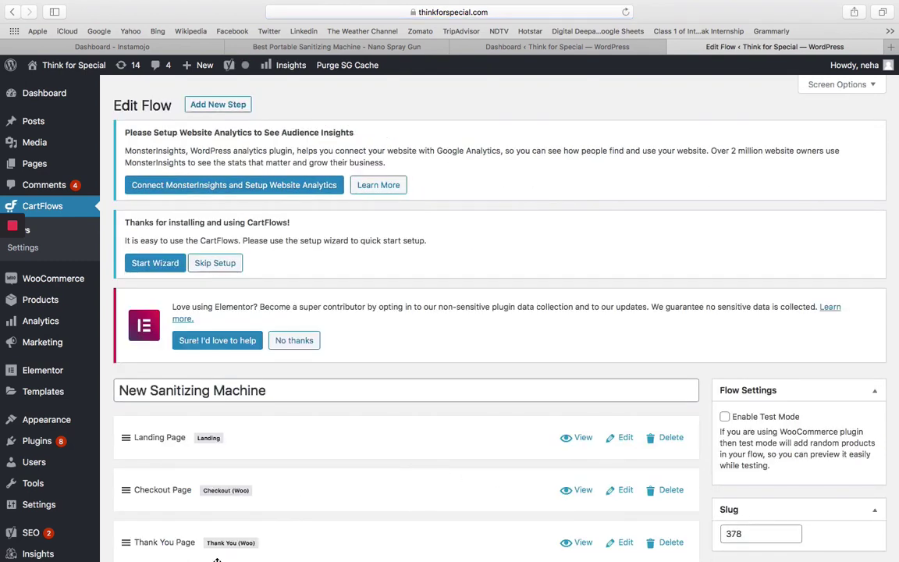
pyautogui.click(624, 491)
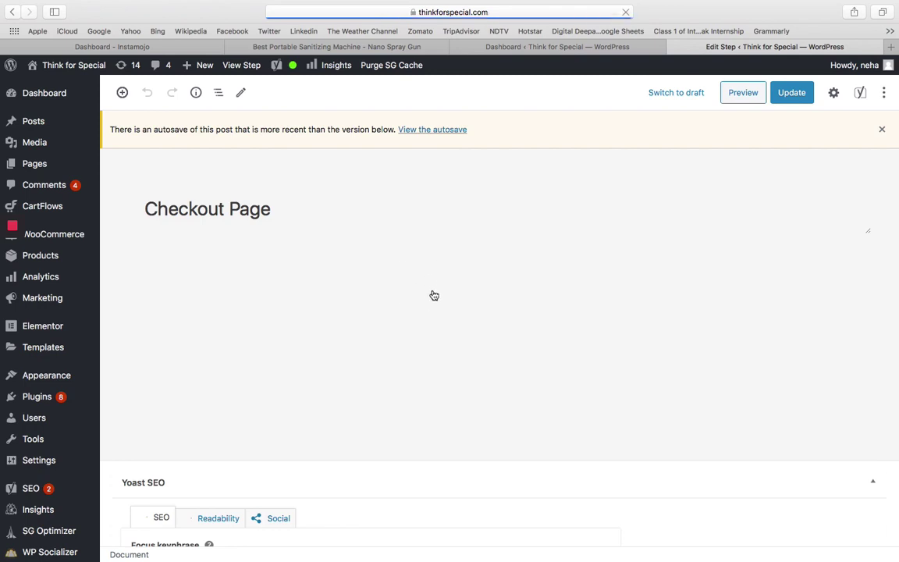
pyautogui.click(478, 355)
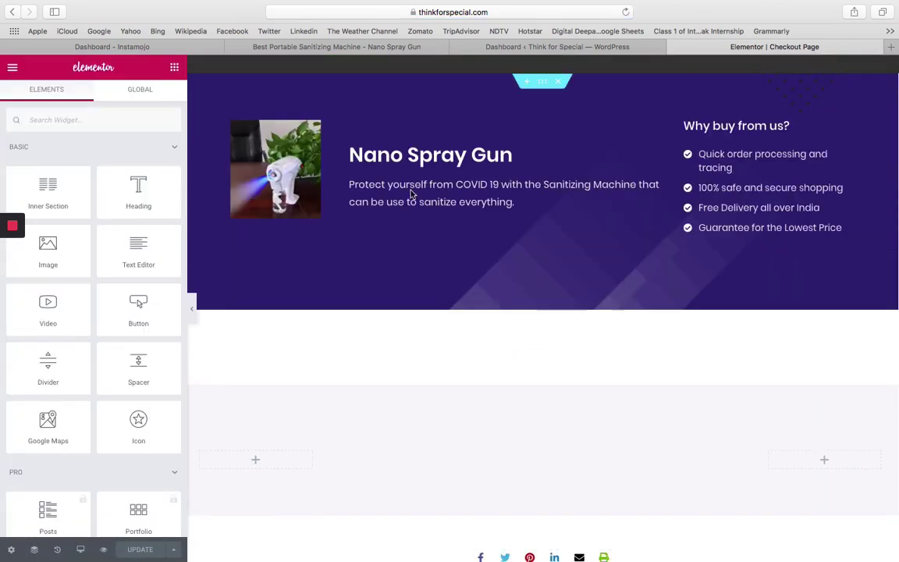
# - Drop an HTML widget into a new section beneath the checkout form, then go to the Instamojo dashboard
pyautogui.click(882, 305)
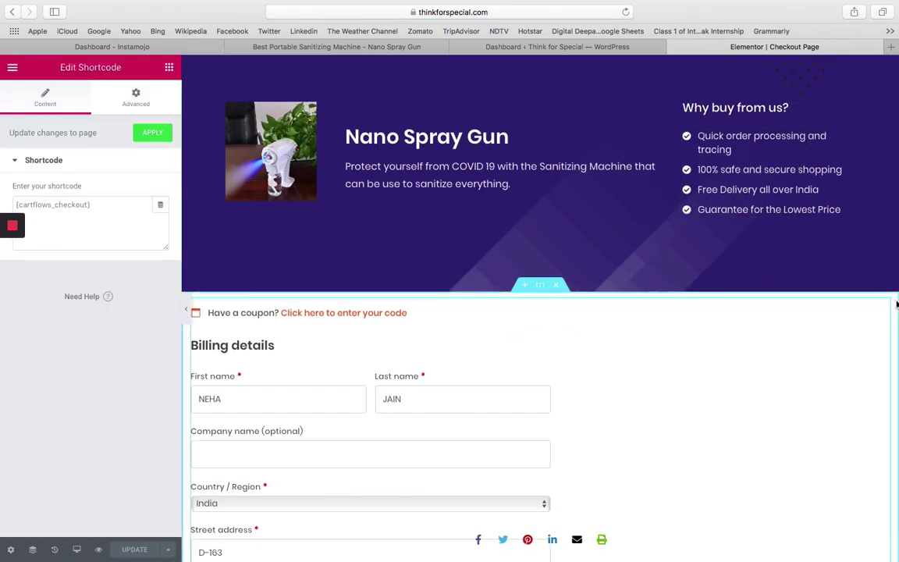
pyautogui.scroll(-5, 896, 303)
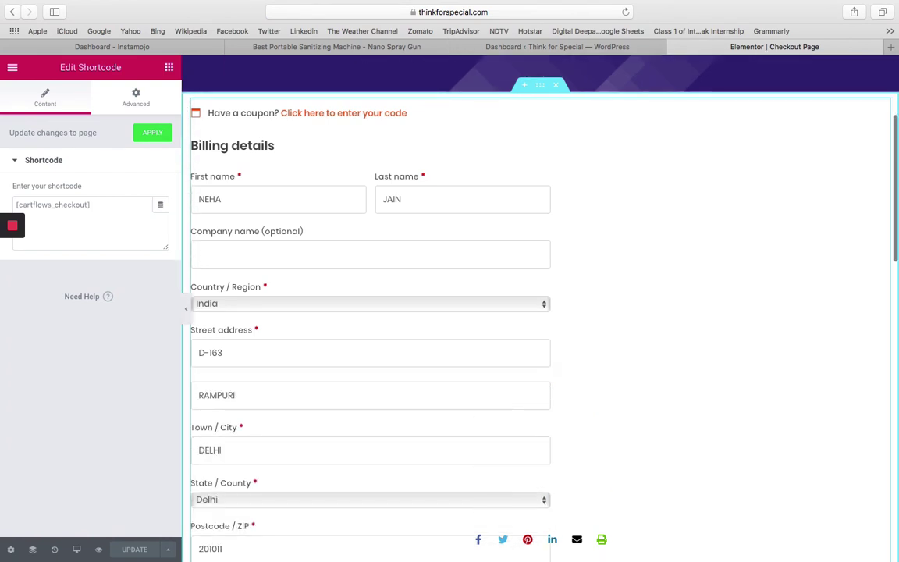
pyautogui.scroll(-10, 540, 312)
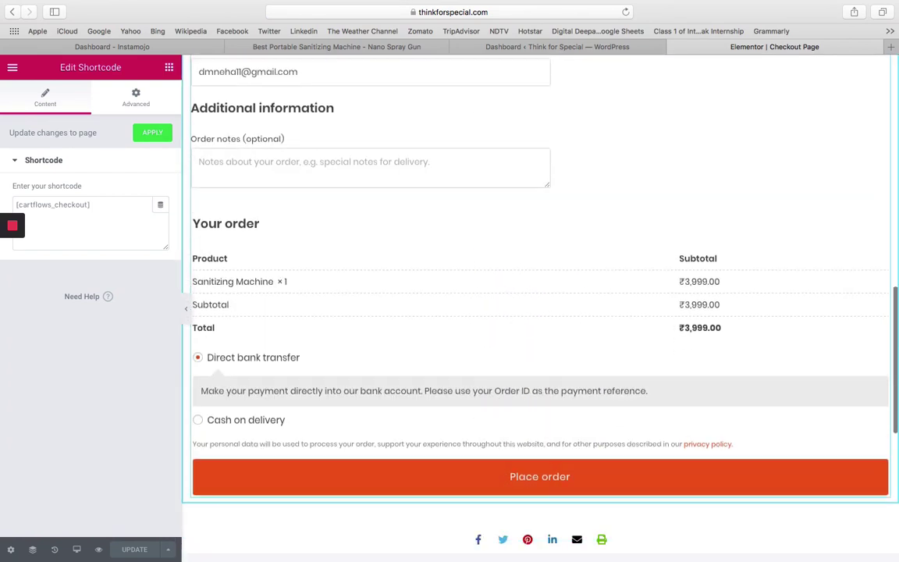
pyautogui.scroll(-3, 540, 312)
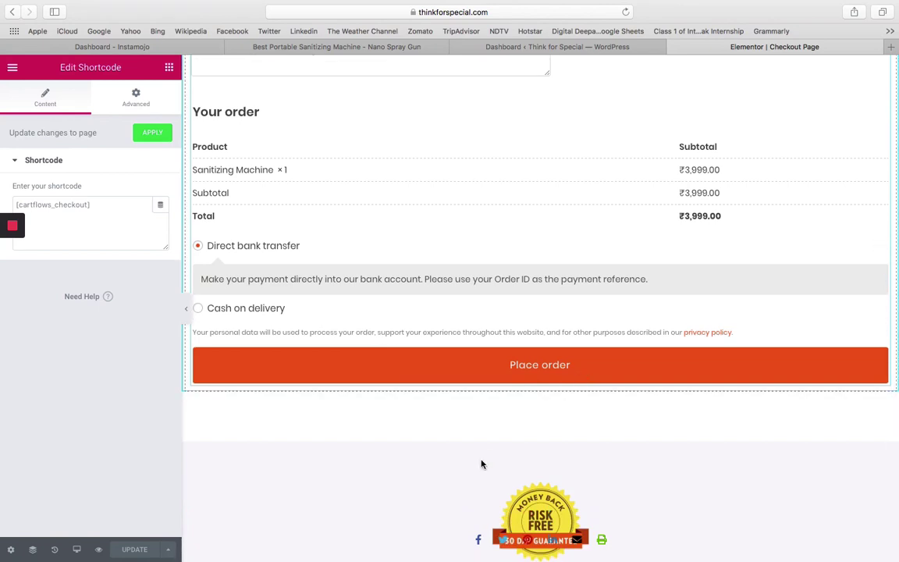
pyautogui.click(524, 438)
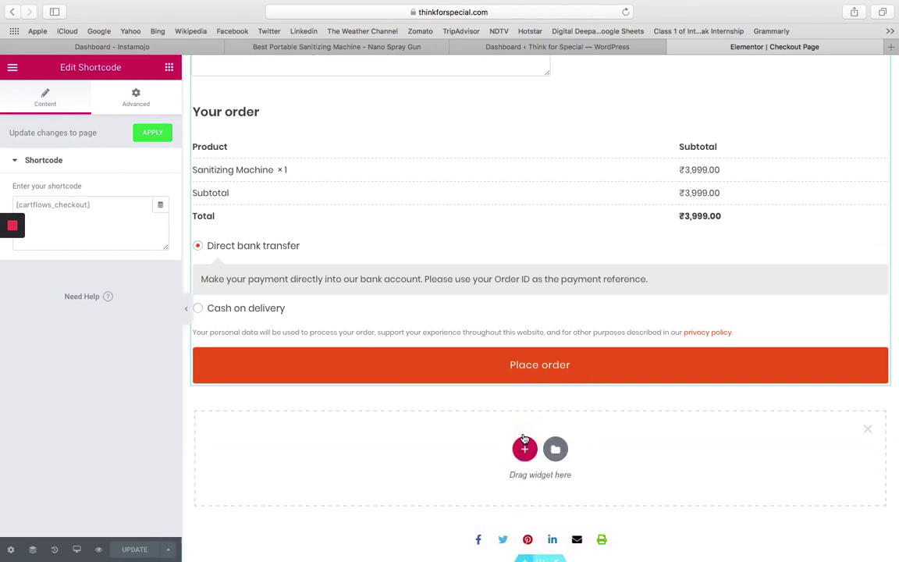
pyautogui.click(168, 67)
pyautogui.write('html')
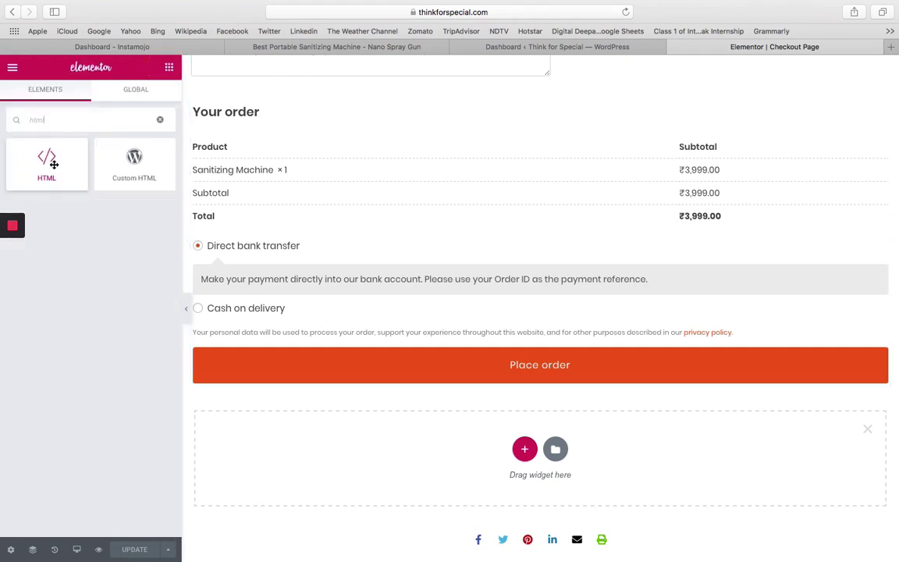
pyautogui.moveTo(53, 164); pyautogui.dragTo(530, 415)
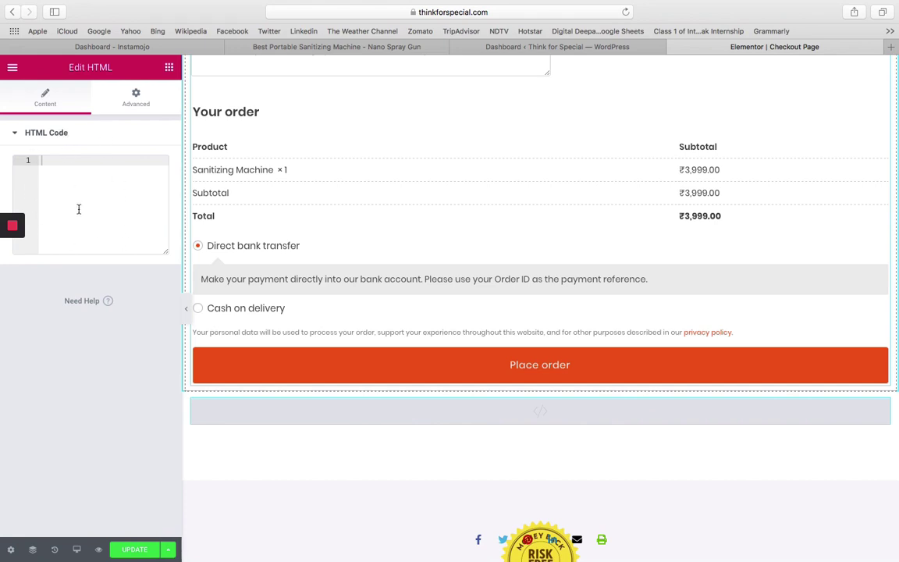
pyautogui.click(154, 49)
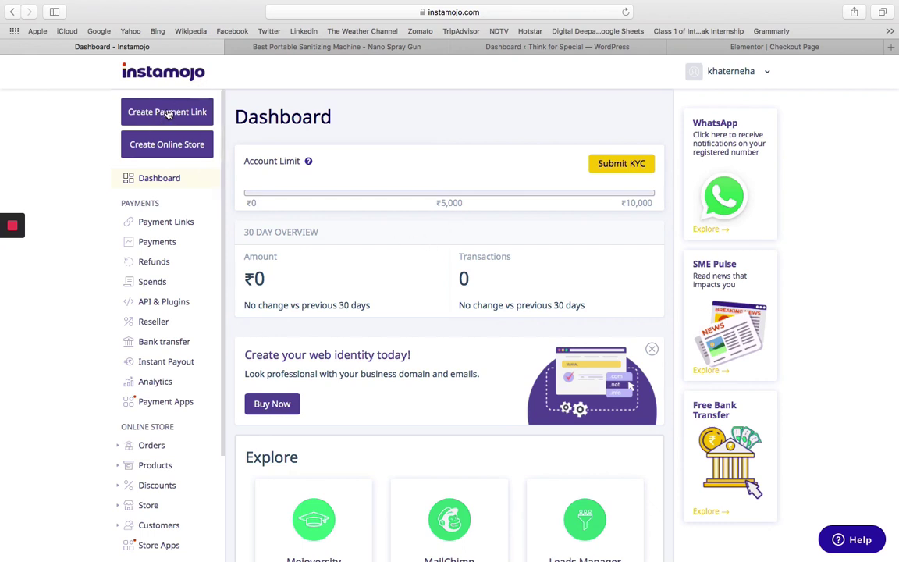
# - Create an Instamojo Quick Link with purpose 'Sanitizing Machine' and amount 3999
pyautogui.click(167, 113)
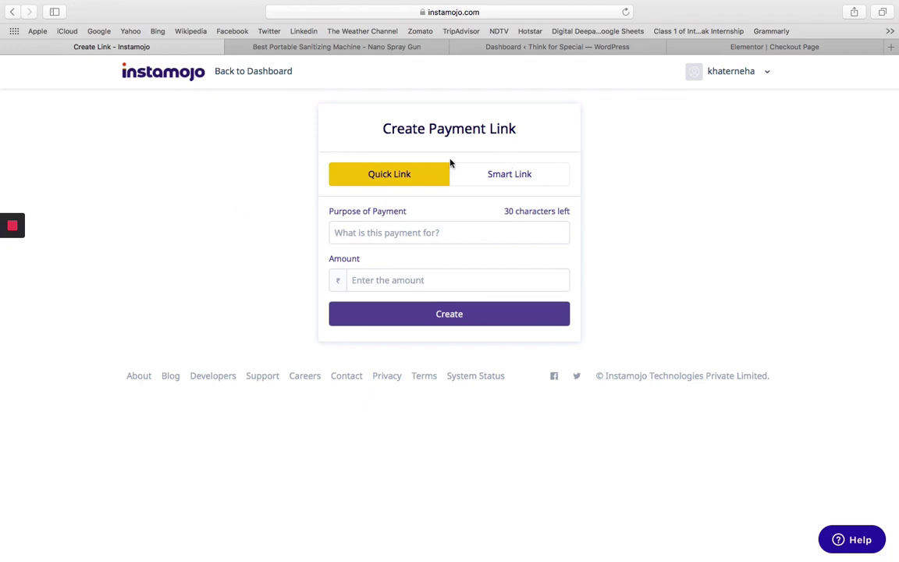
pyautogui.click(490, 175)
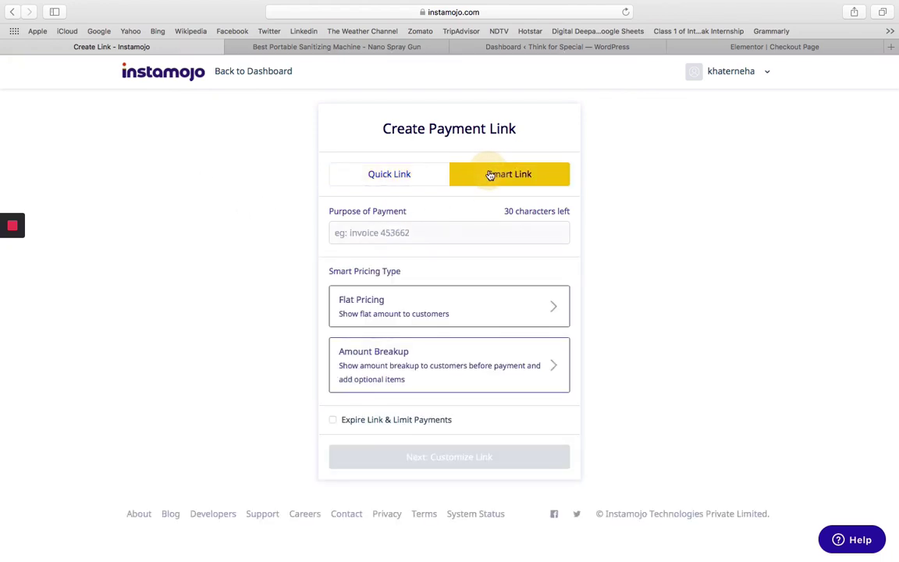
pyautogui.click(395, 176)
pyautogui.click(368, 233)
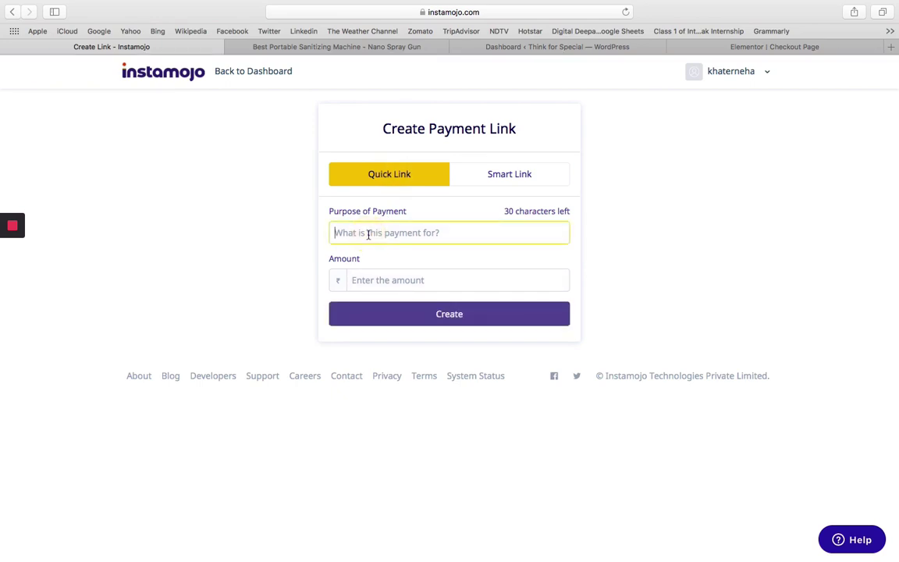
pyautogui.write('Sanit')
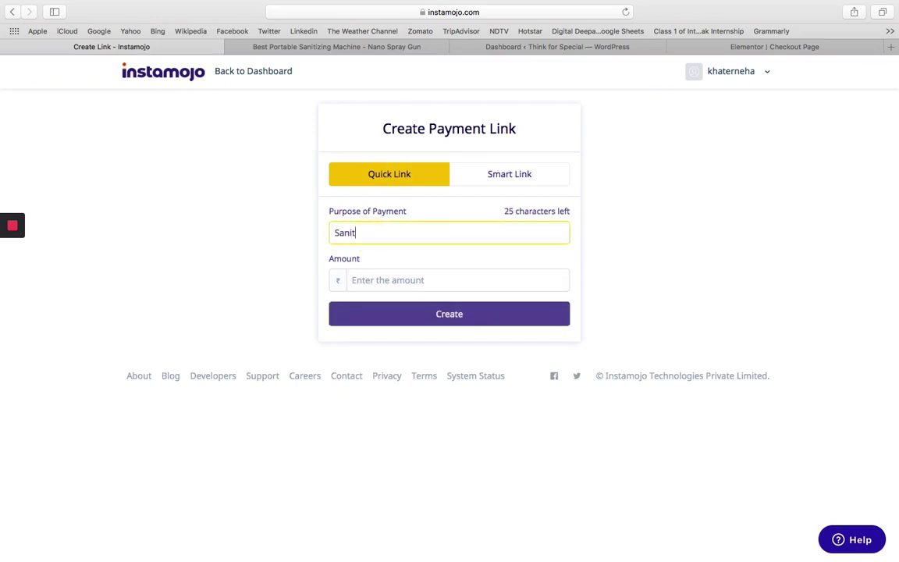
pyautogui.write('izing Machine')
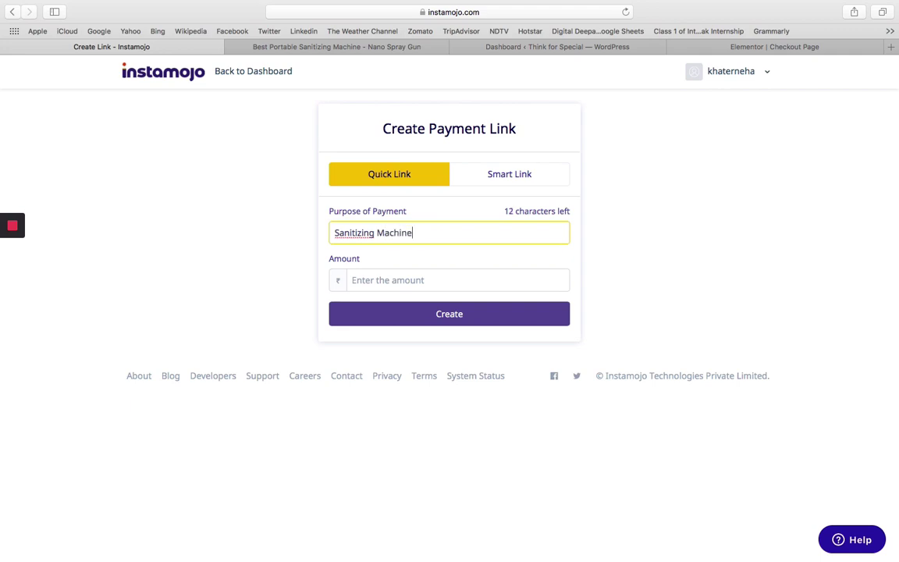
pyautogui.click(369, 279)
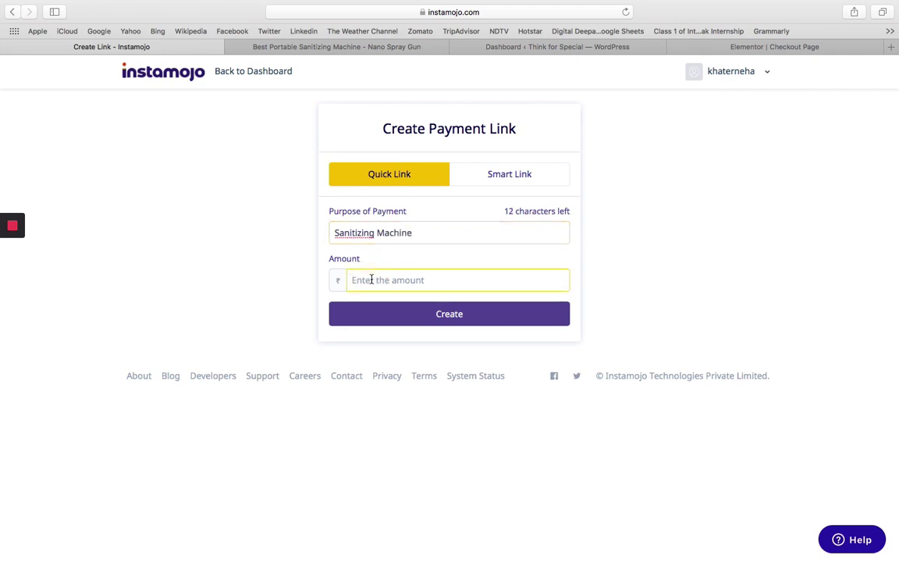
pyautogui.write('3999')
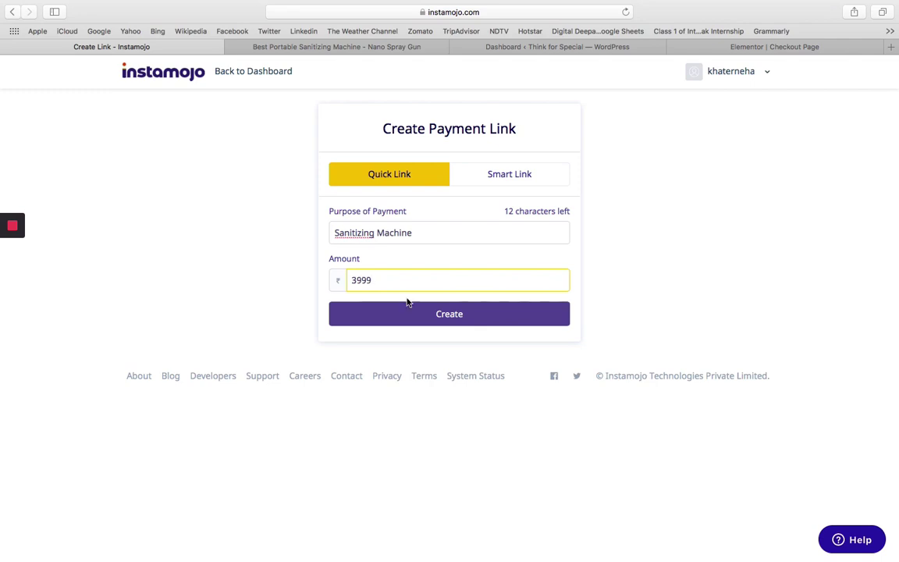
pyautogui.click(418, 316)
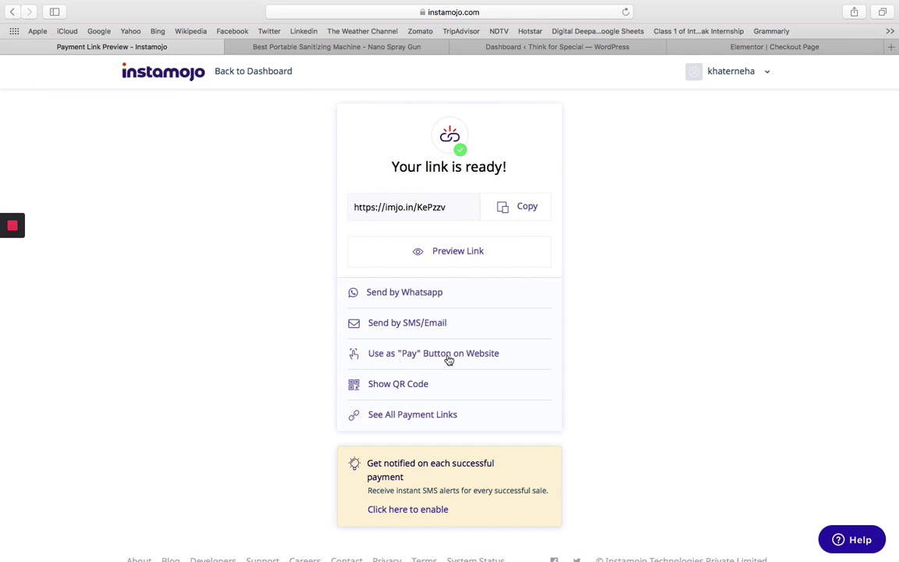
# - Set the Sanitizing Machine pay button text to 'Pay via Instamojo' and copy its HTML embed code
pyautogui.click(396, 362)
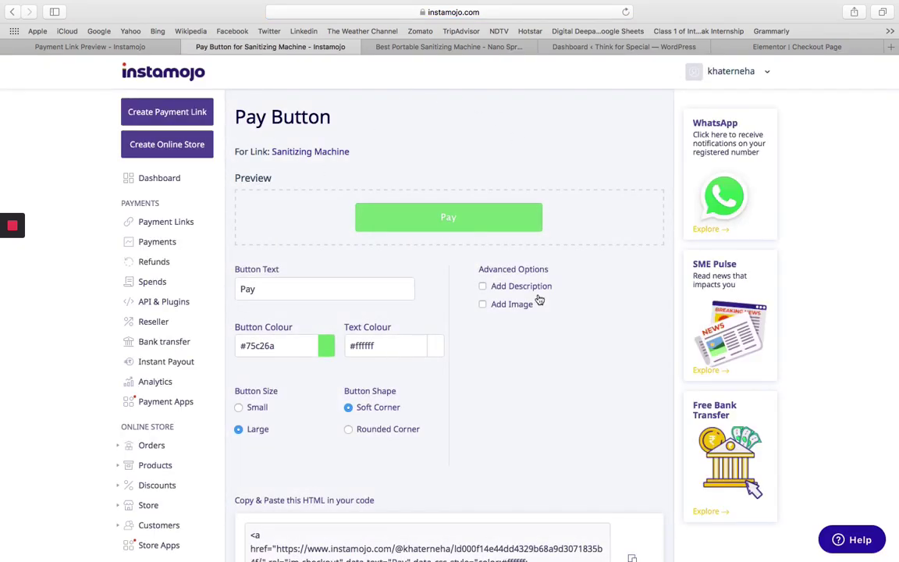
pyautogui.click(285, 291)
pyautogui.write('via ')
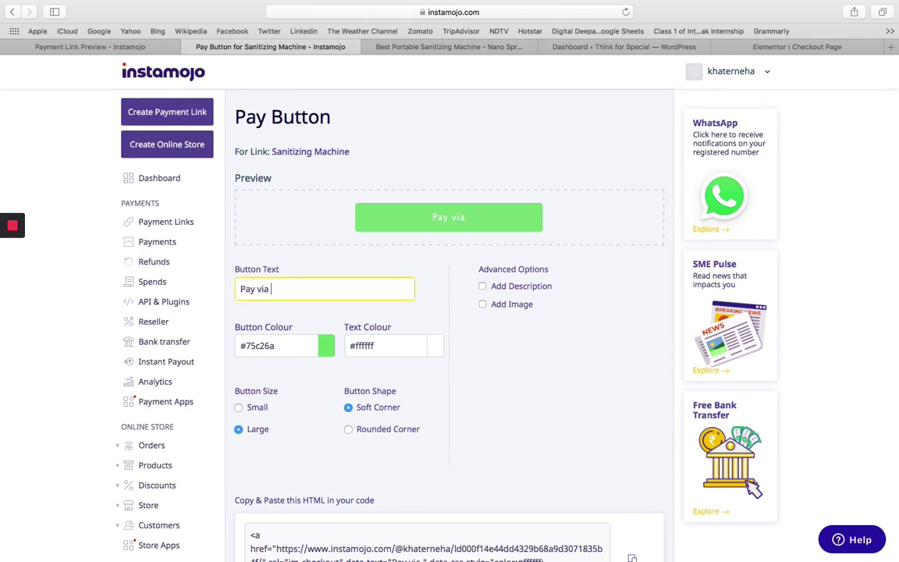
pyautogui.write('Instamo')
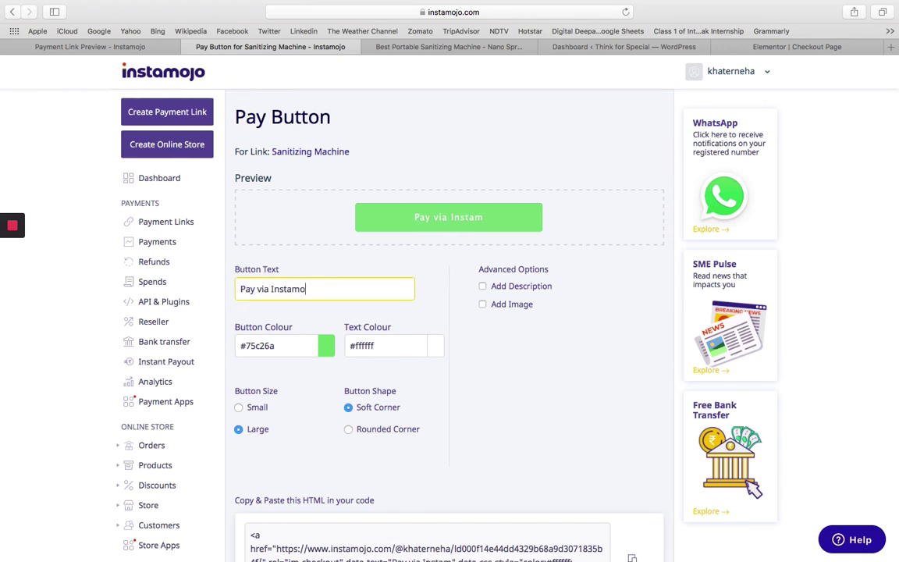
pyautogui.write('jo')
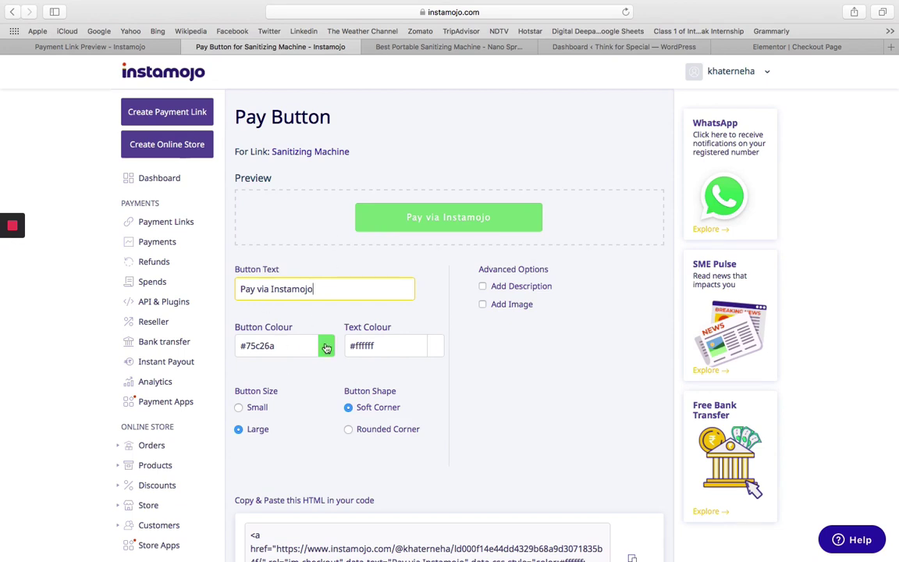
pyautogui.click(654, 482)
pyautogui.scroll(-3, 653, 483)
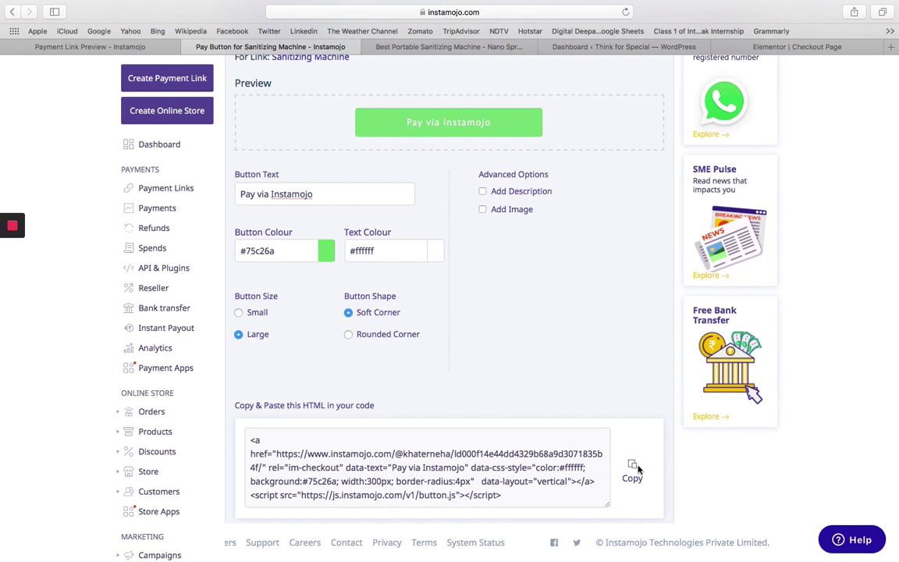
pyautogui.click(635, 468)
# - Paste the Instamojo button code into the Elementor HTML widget, update the page, and preview it
pyautogui.click(746, 47)
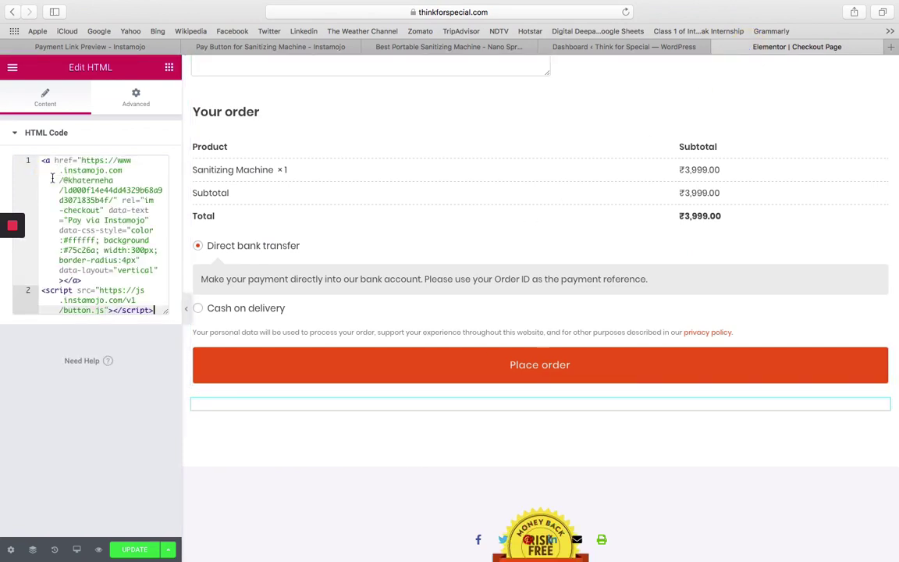
pyautogui.press('super+v')
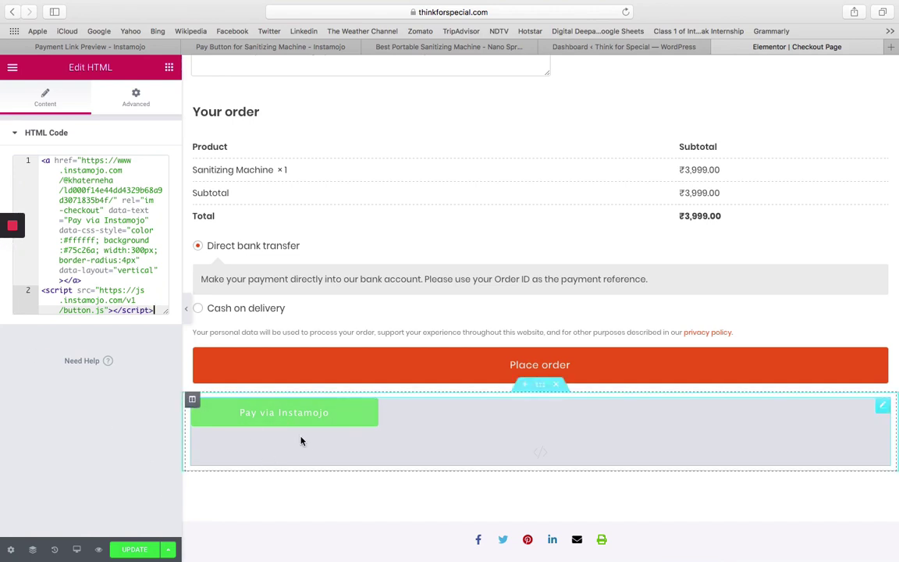
pyautogui.click(135, 550)
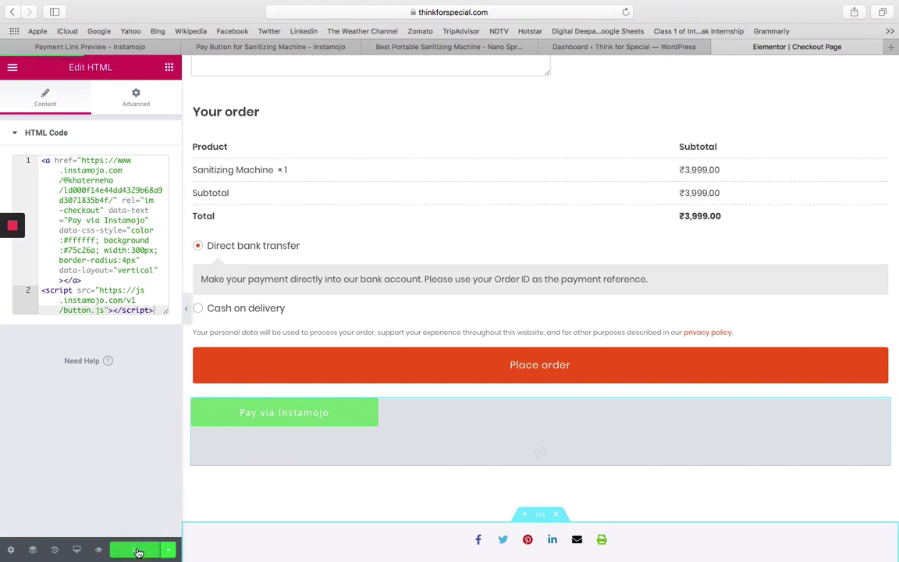
pyautogui.click(97, 550)
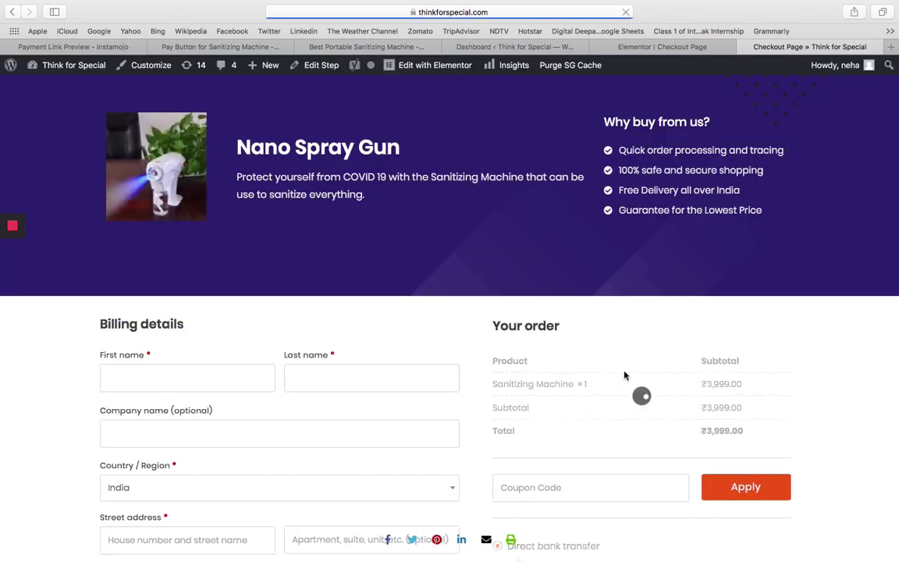
# - Test the checkout's green Pay via Instamojo button, bringing up the ₹3,999 Sanitizing Machine payment form
pyautogui.scroll(-10, 861, 369)
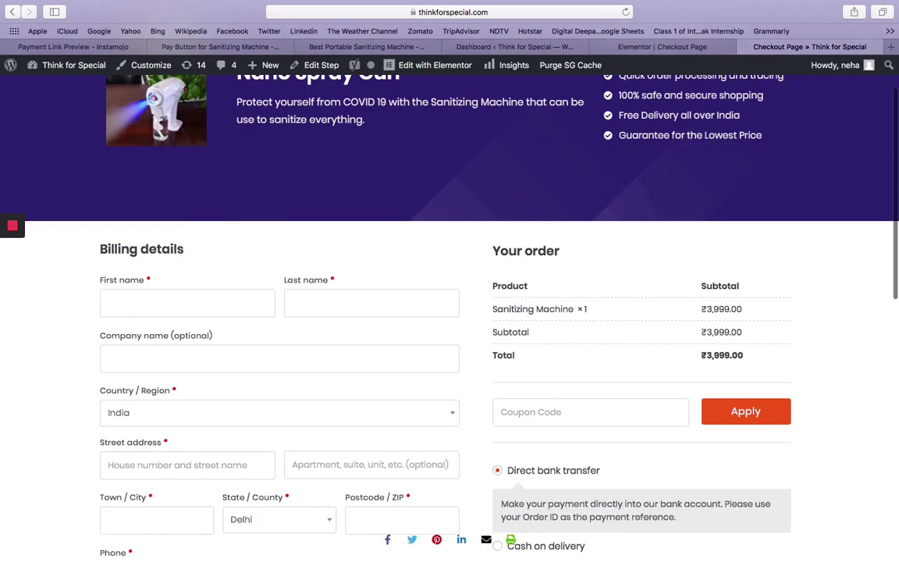
pyautogui.scroll(-1, 449, 312)
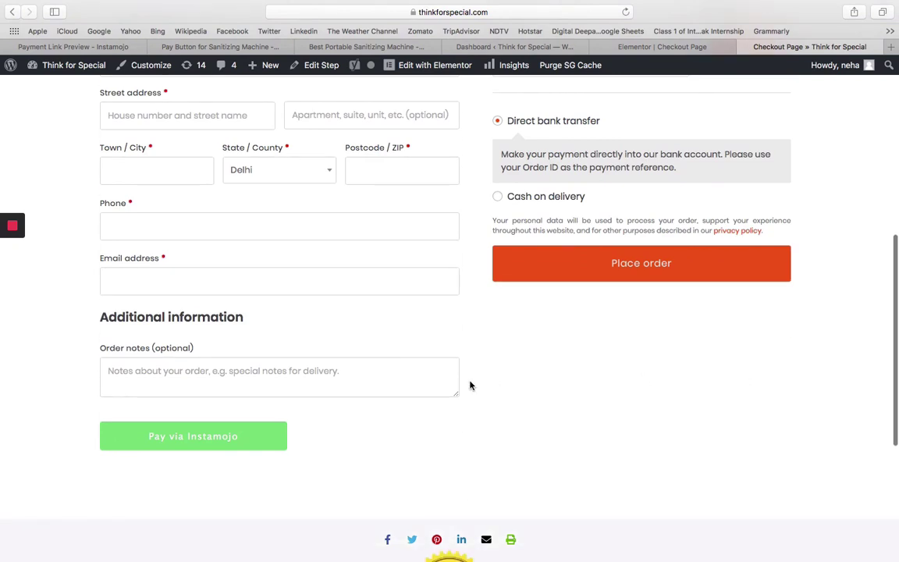
pyautogui.click(184, 442)
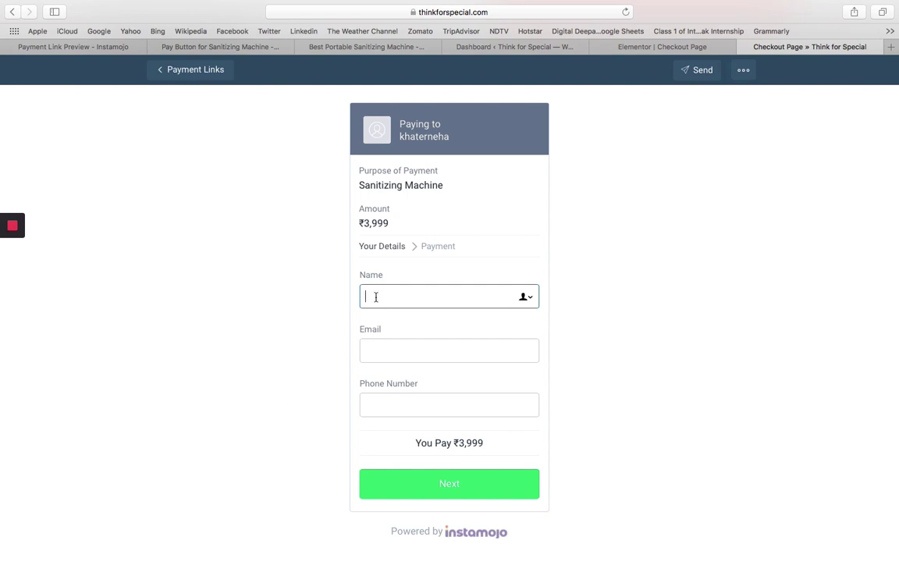
# - Return to the 'Dashboard < Think for Special' admin tab
pyautogui.click(524, 47)
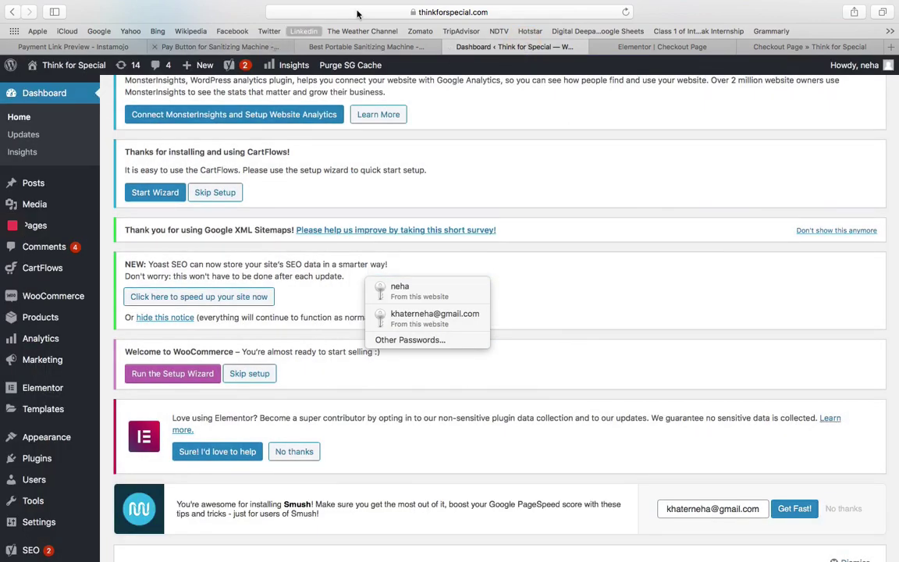
pyautogui.moveTo(642, 7)
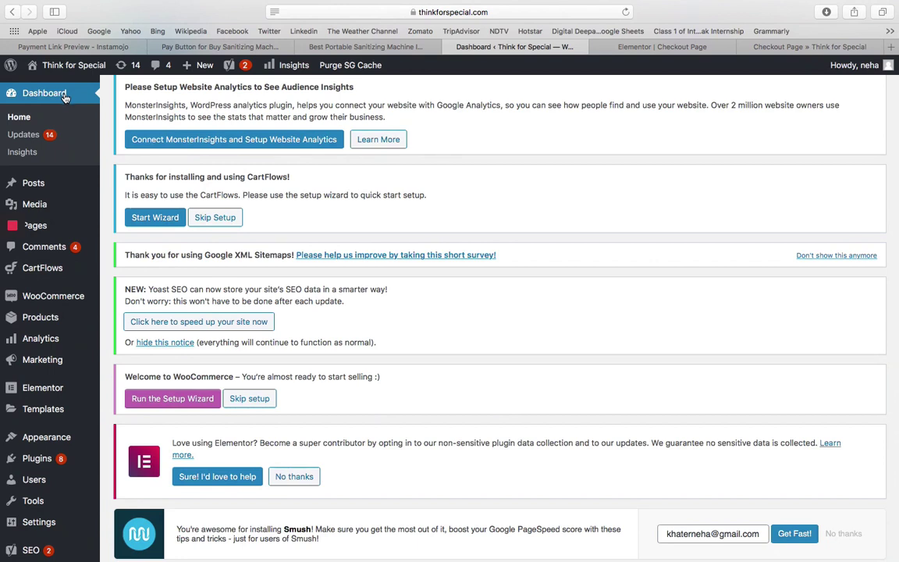
# - Search 'instam' in Plugins > Add New, then install and activate Instamojo for WooCommerce
pyautogui.moveTo(45, 462)
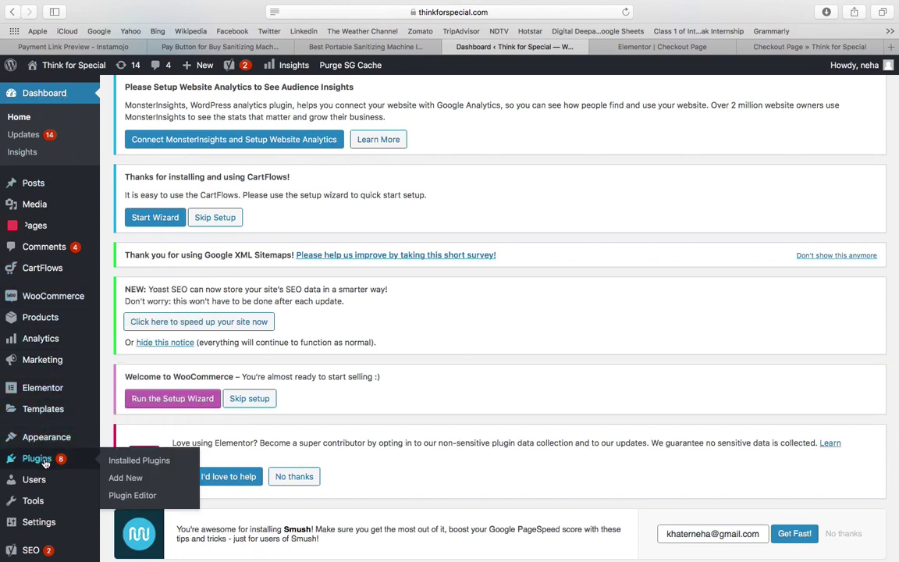
pyautogui.click(122, 479)
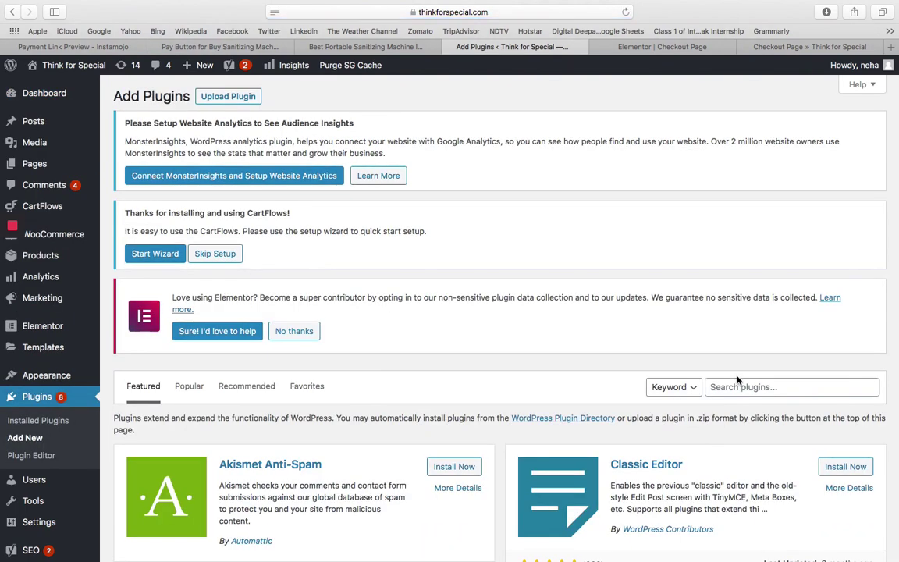
pyautogui.click(728, 386)
pyautogui.write('in')
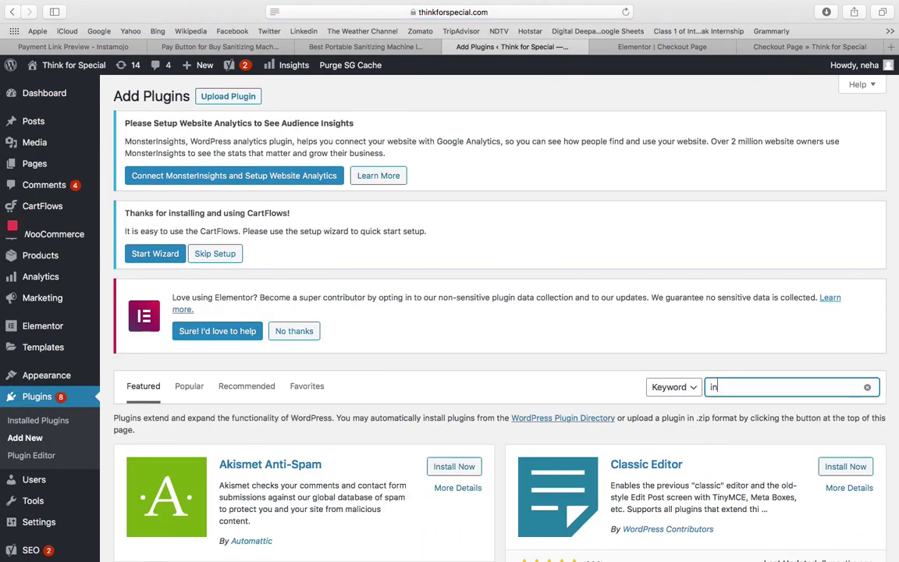
pyautogui.write('stamojo for woo')
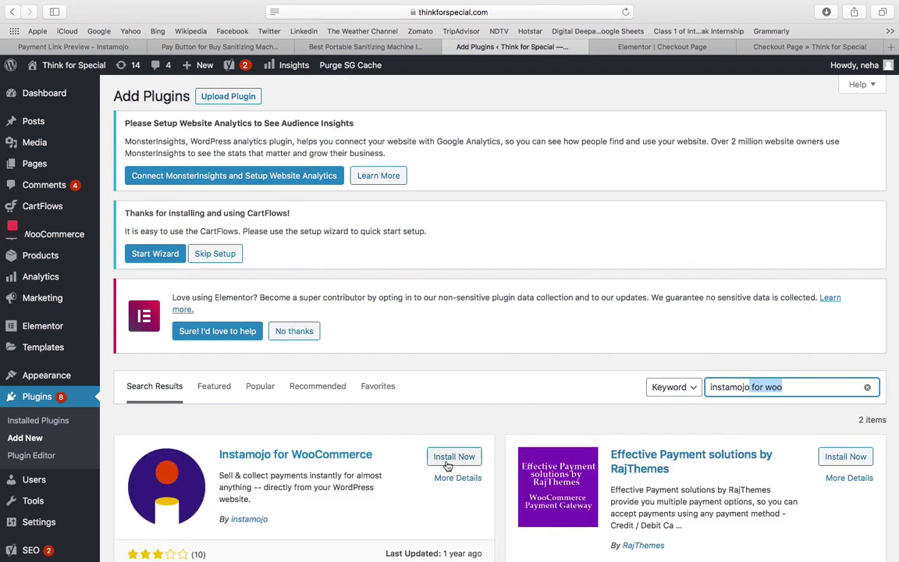
pyautogui.click(446, 458)
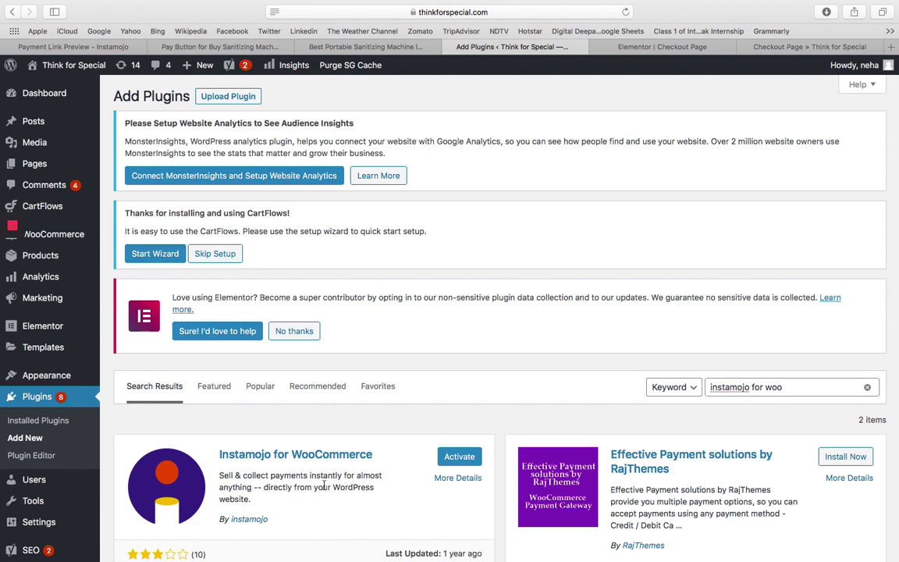
pyautogui.click(453, 458)
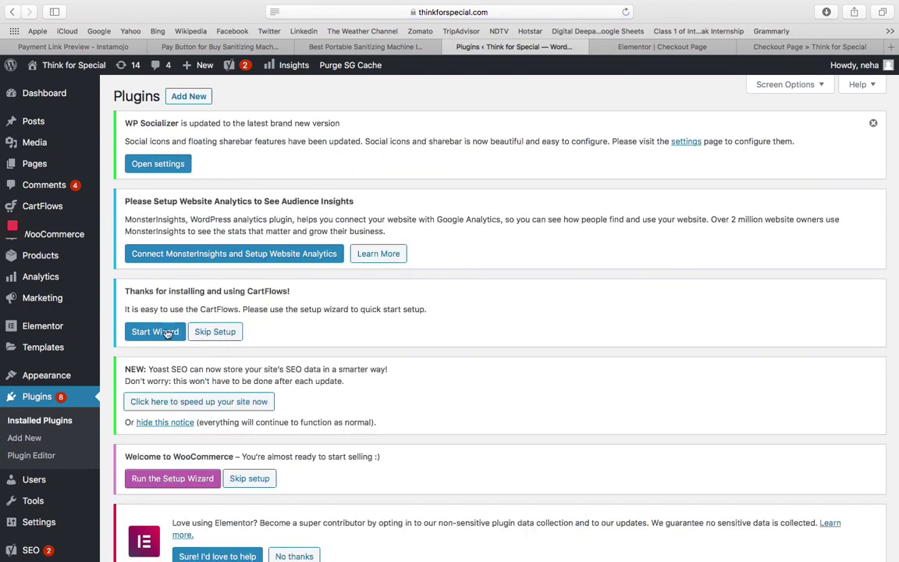
# - Enable Instamojo under WooCommerce > Settings > Payments and open its gateway settings
pyautogui.moveTo(59, 238)
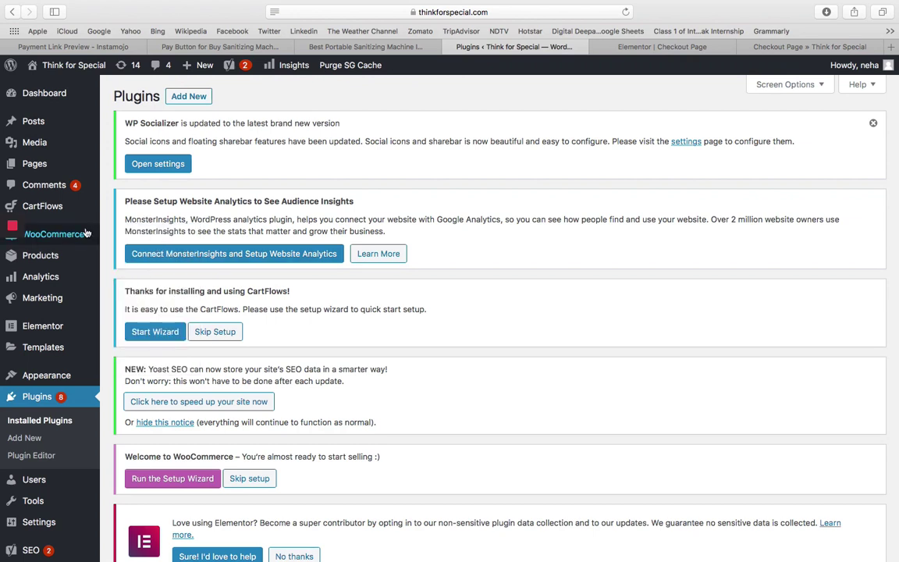
pyautogui.click(121, 324)
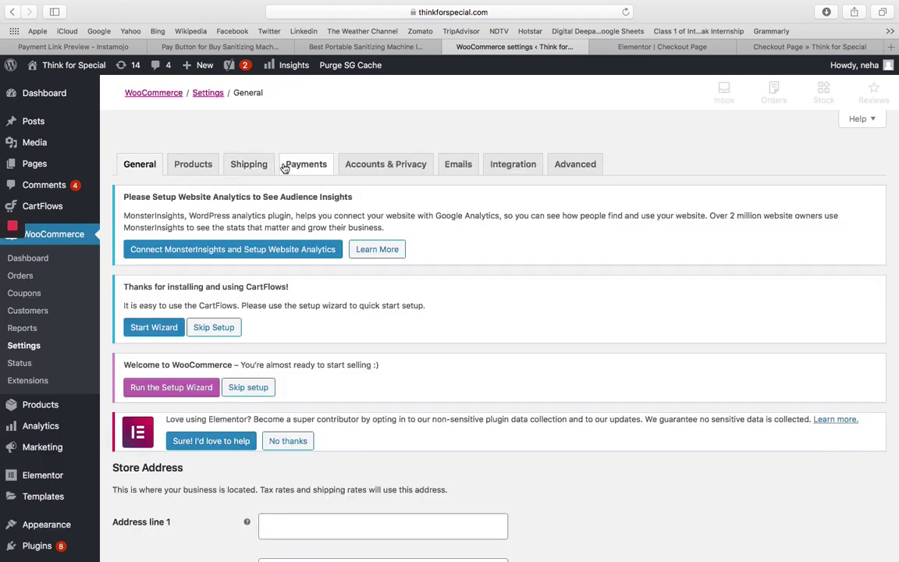
pyautogui.click(290, 165)
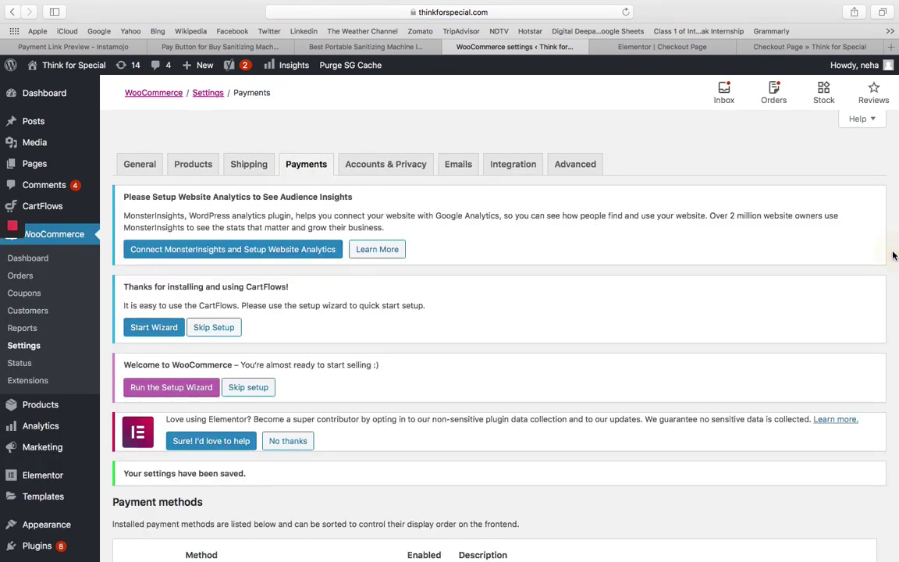
pyautogui.scroll(-1, 894, 254)
pyautogui.scroll(-7, 23, 230)
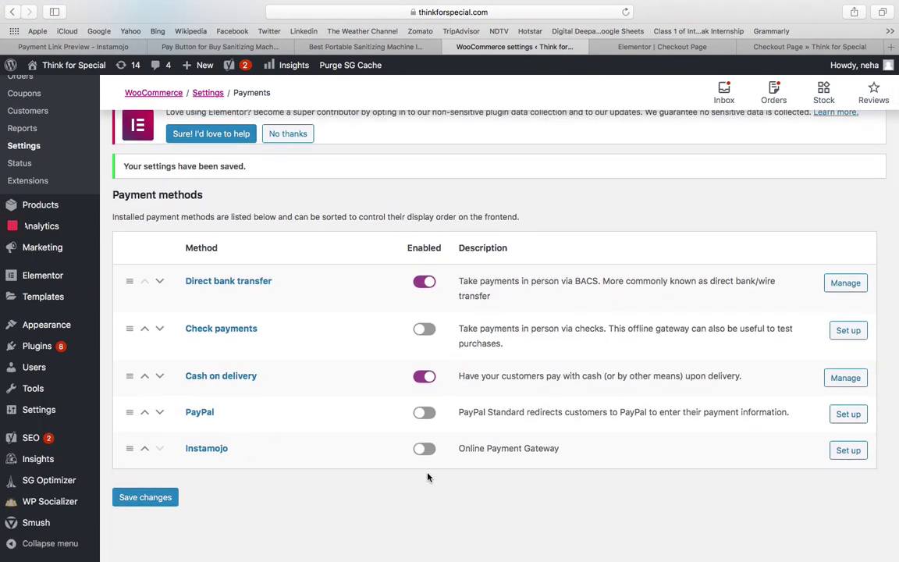
pyautogui.click(426, 449)
pyautogui.click(843, 450)
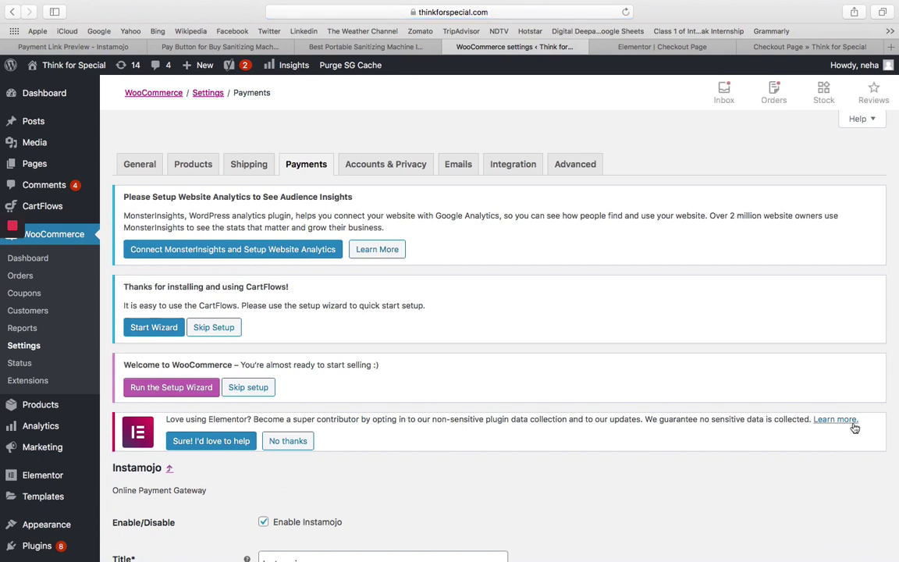
# - Review the Instamojo gateway settings, then return to the Instamojo payment-link page
pyautogui.scroll(-5, 895, 442)
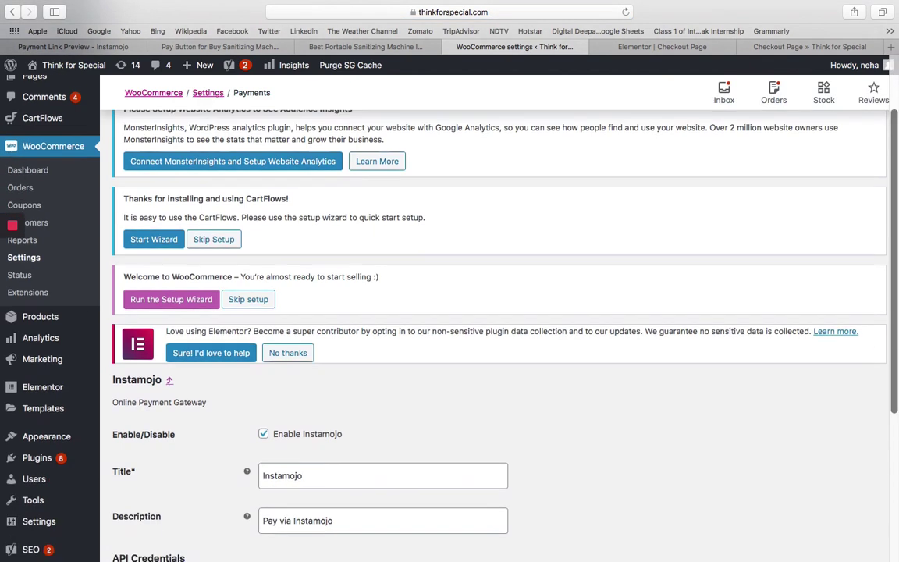
pyautogui.scroll(-2, 481, 437)
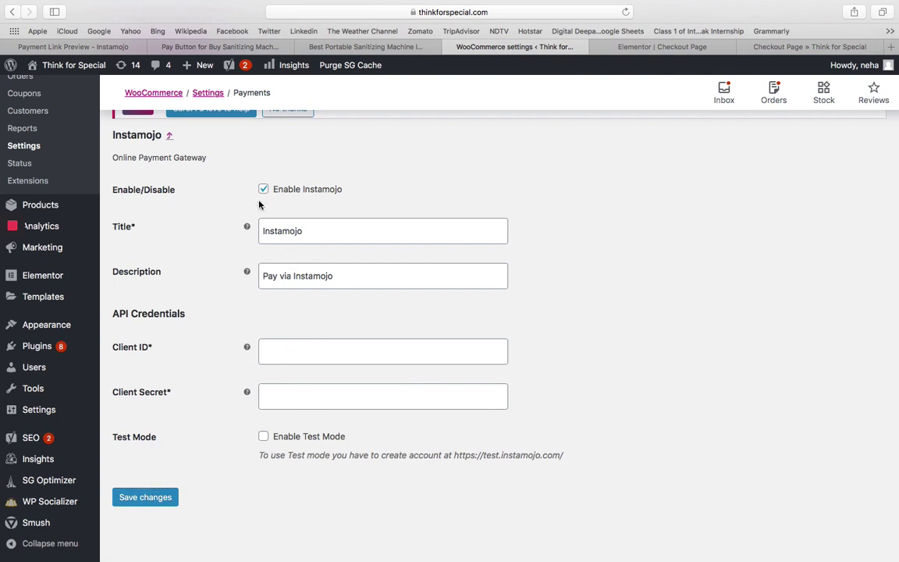
pyautogui.click(117, 46)
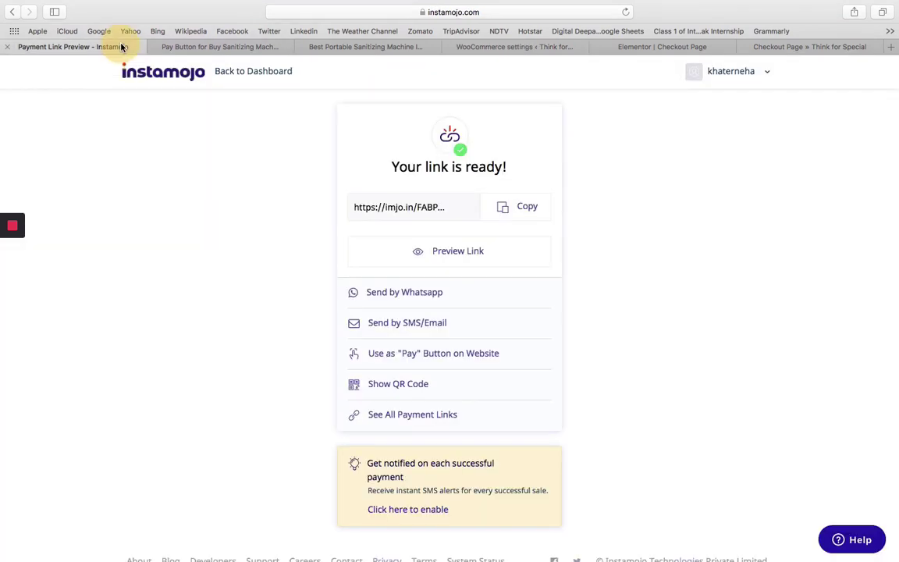
# - Open Instamojo's API & Plugins page and go through the Generate Credentials platform options
pyautogui.click(267, 71)
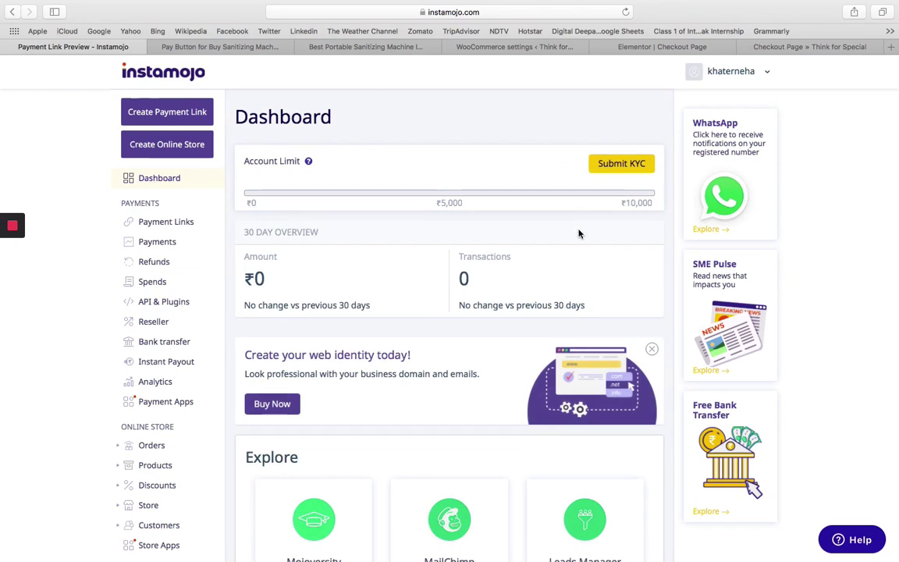
pyautogui.click(164, 307)
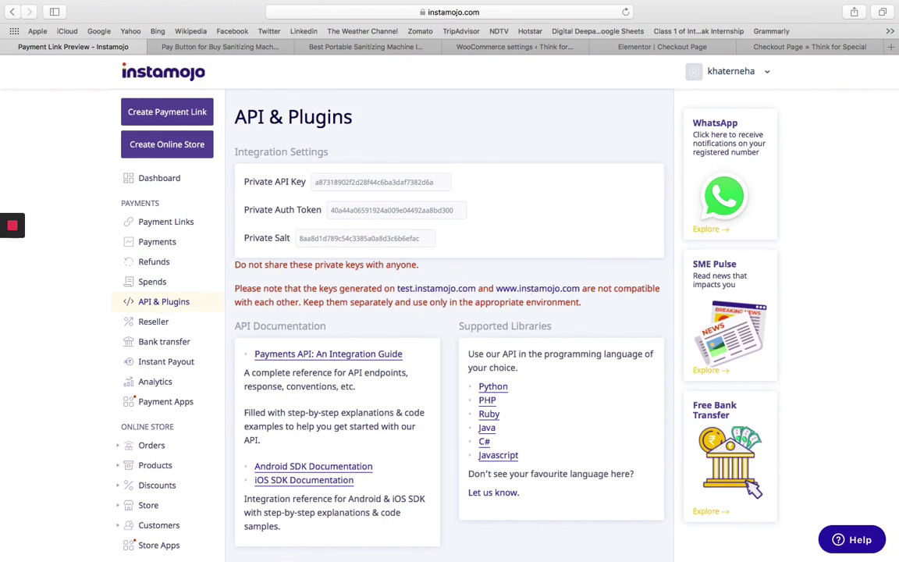
pyautogui.scroll(-5, 450, 312)
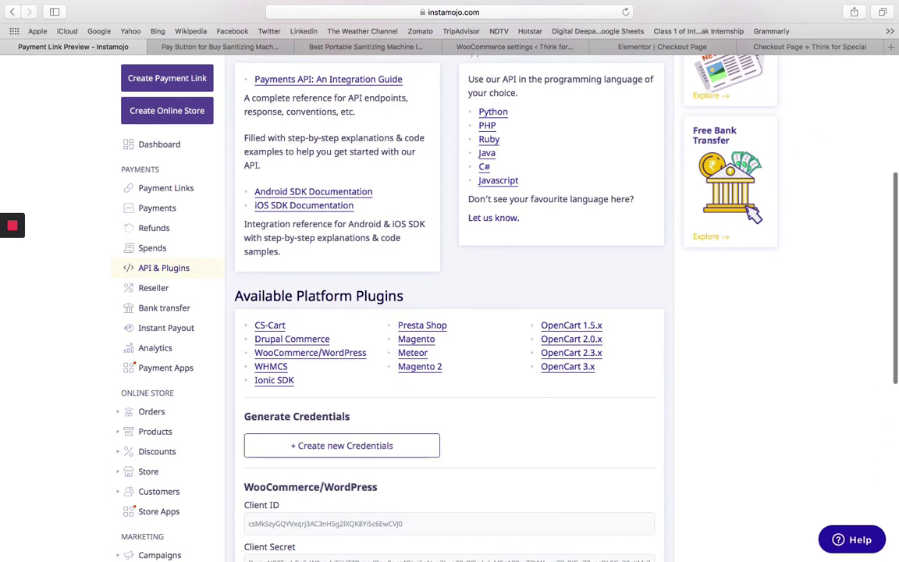
pyautogui.click(331, 451)
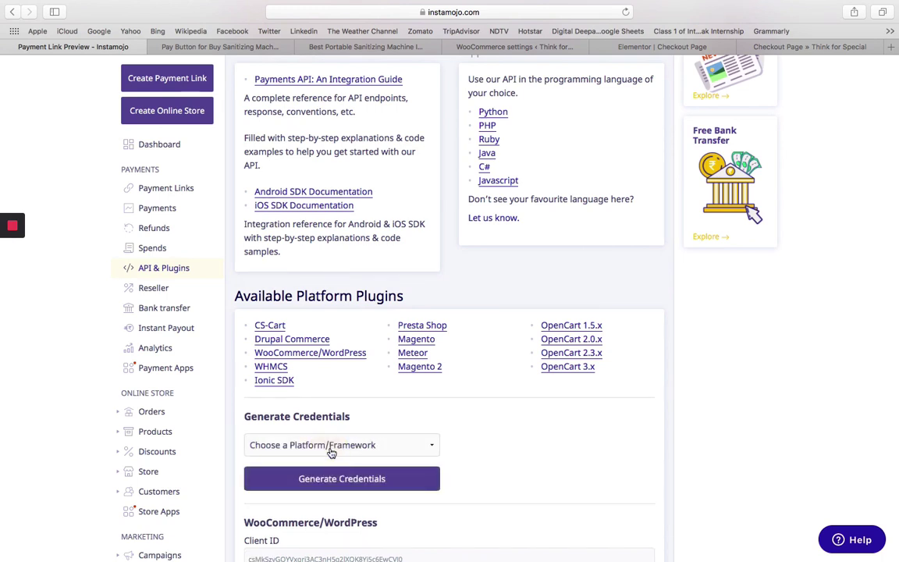
pyautogui.click(432, 447)
pyautogui.click(432, 447)
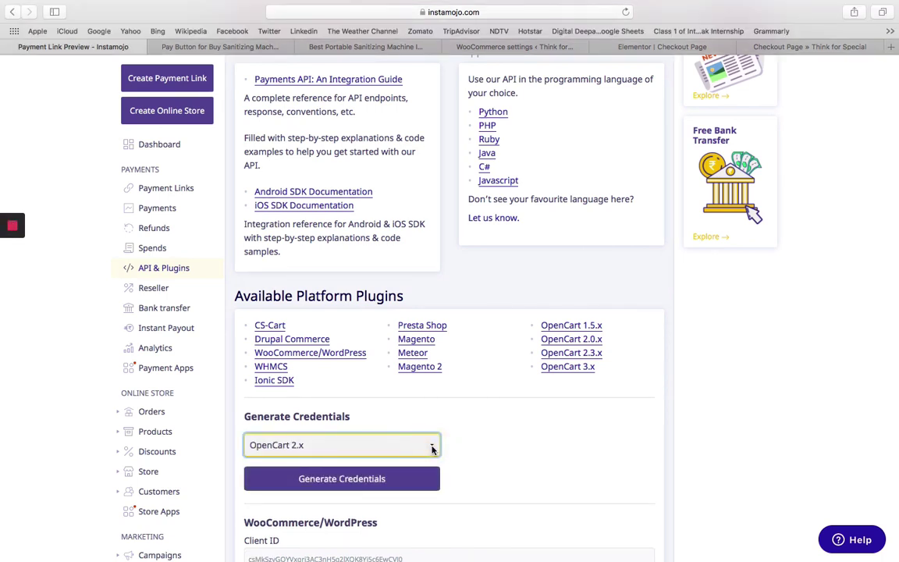
pyautogui.click(432, 447)
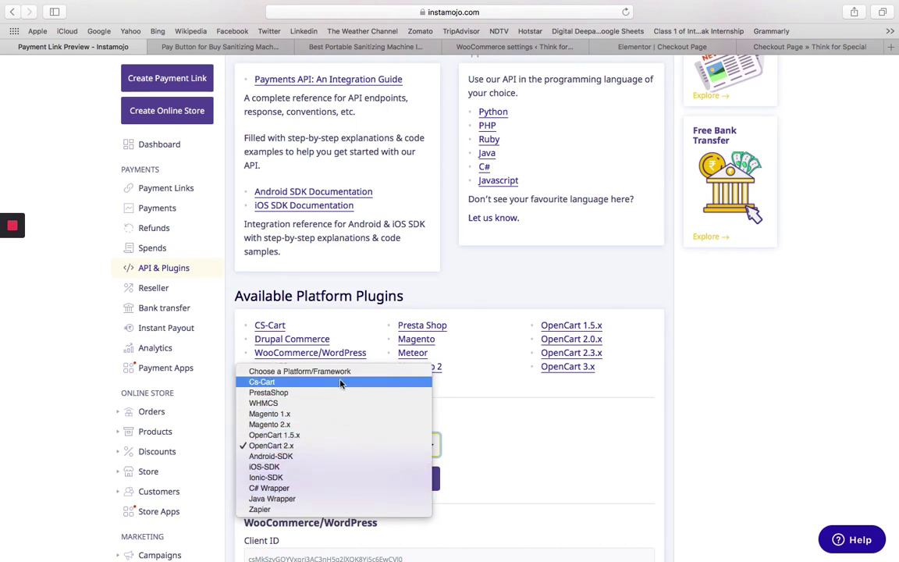
pyautogui.click(340, 448)
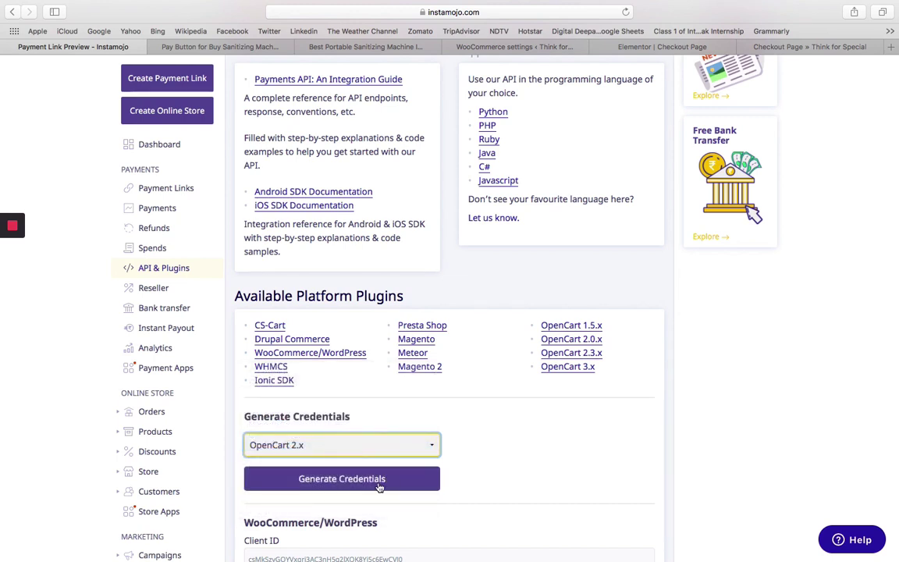
pyautogui.click(534, 481)
# - Select the WooCommerce/WordPress Client ID in the credentials list
pyautogui.scroll(-1, 534, 482)
pyautogui.scroll(-5, 549, 468)
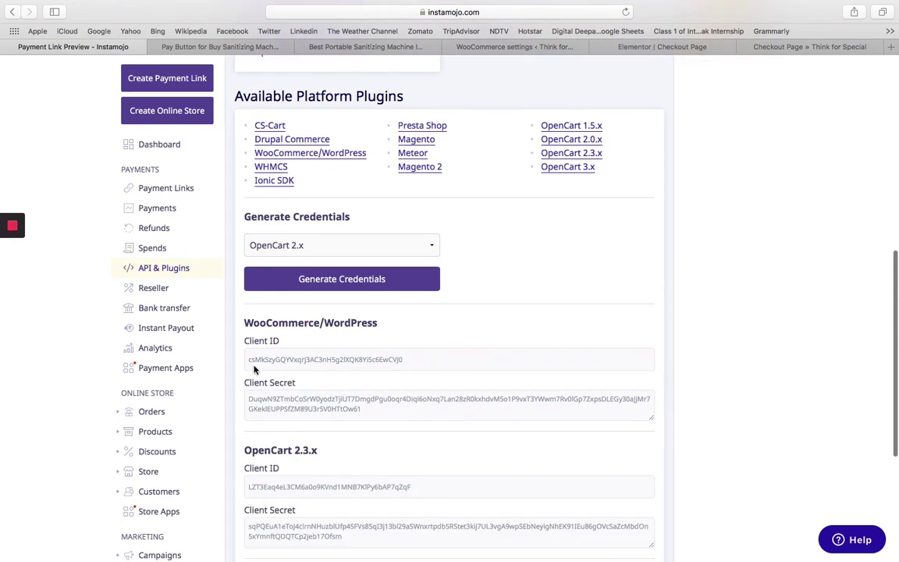
pyautogui.moveTo(250, 361); pyautogui.dragTo(345, 361)
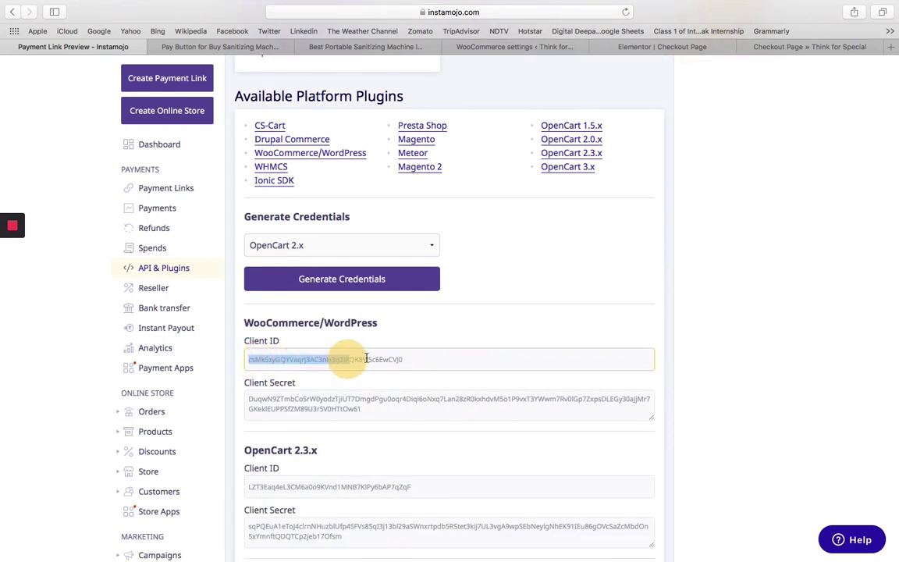
pyautogui.doubleClick(420, 362)
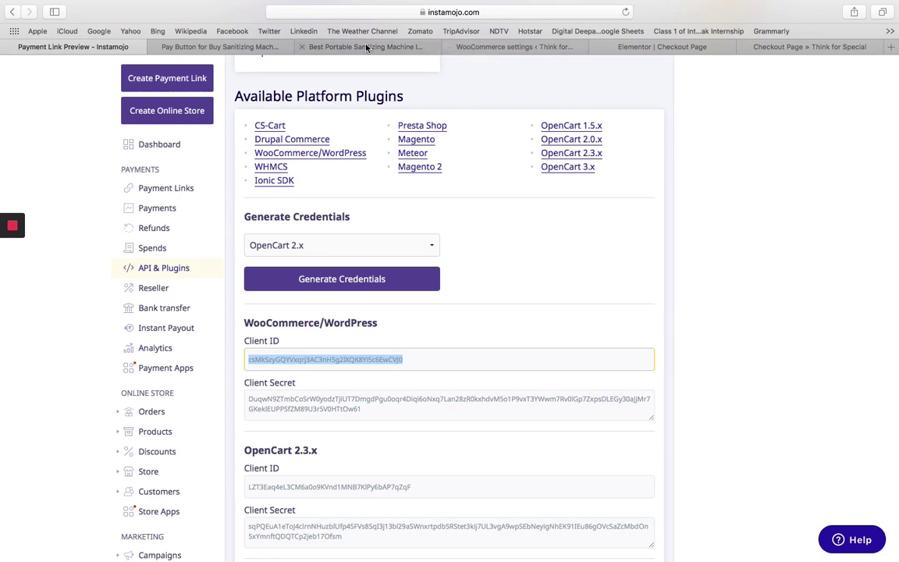
# - Paste the copied Instamojo Client ID into the WooCommerce Instamojo gateway settings
pyautogui.click(484, 46)
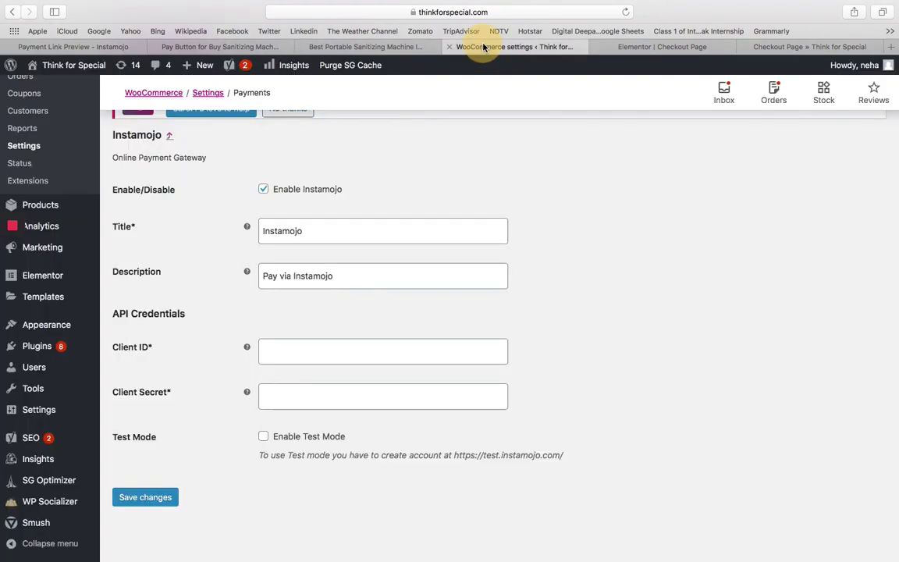
pyautogui.click(303, 351)
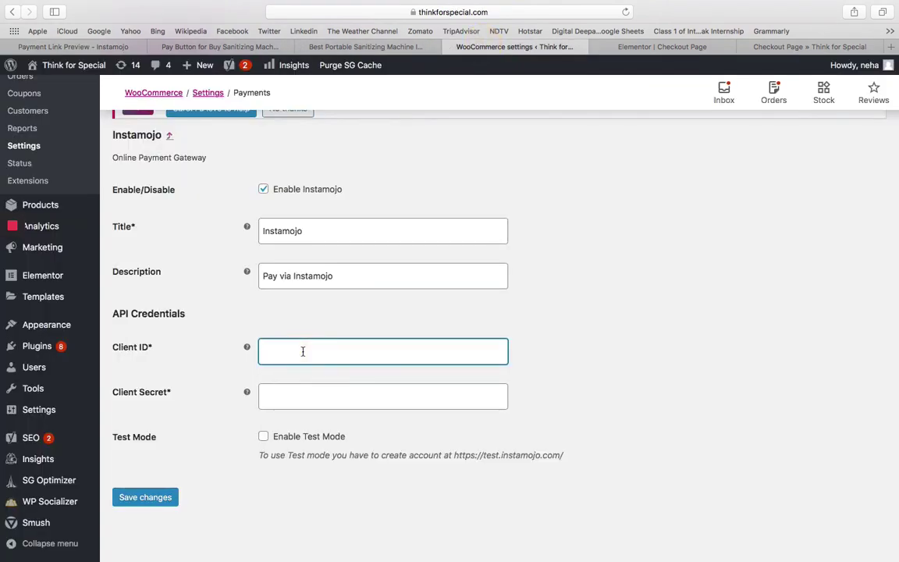
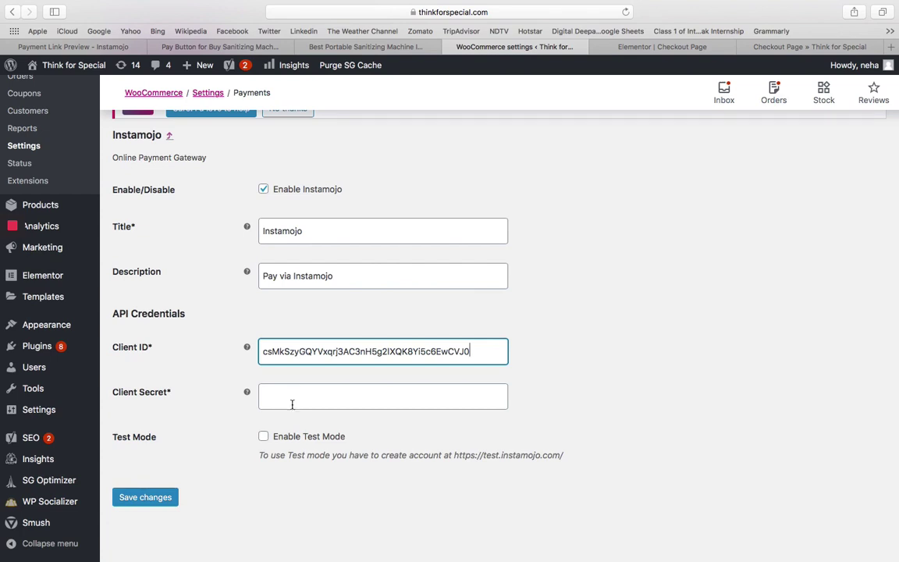
# - Copy the WooCommerce/WordPress Client Secret from Instamojo into the gateway's Client Secret field
pyautogui.click(115, 49)
pyautogui.moveTo(246, 399); pyautogui.dragTo(354, 444)
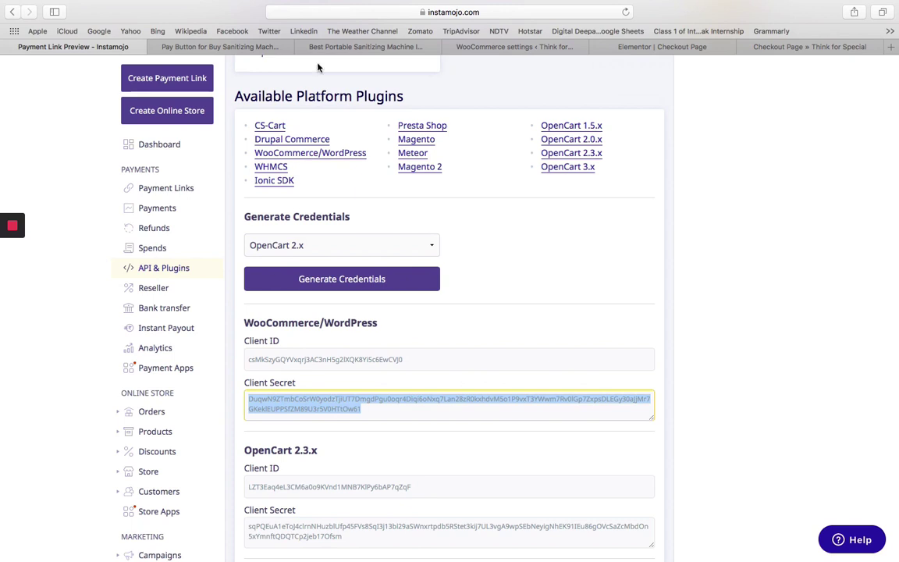
pyautogui.click(479, 48)
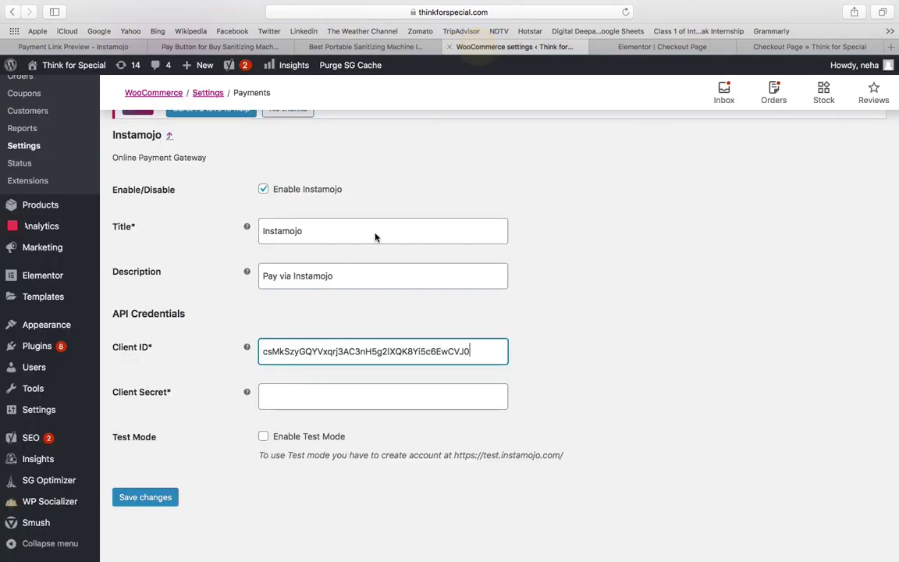
pyautogui.click(285, 390)
pyautogui.press('super+v')
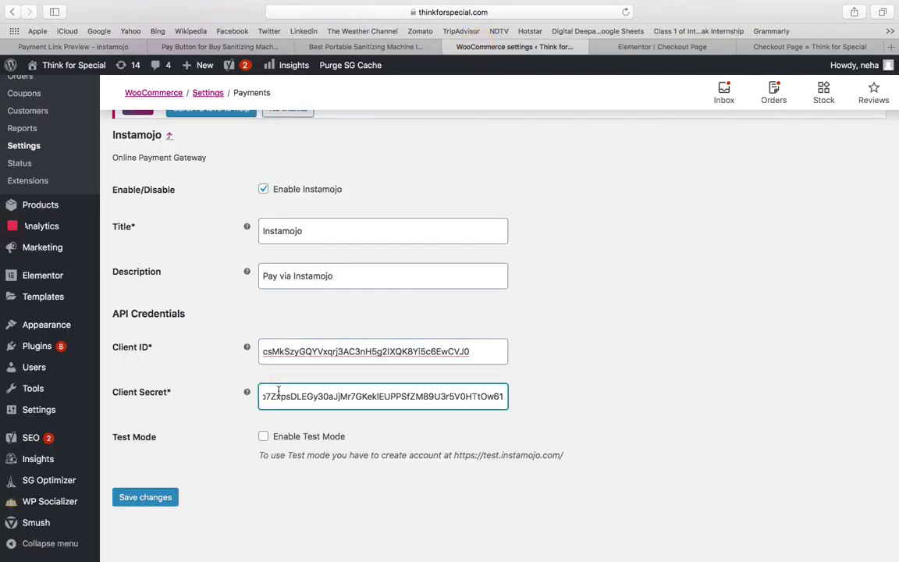
# - Save the Instamojo gateway settings and return to the Elementor checkout page
pyautogui.click(145, 498)
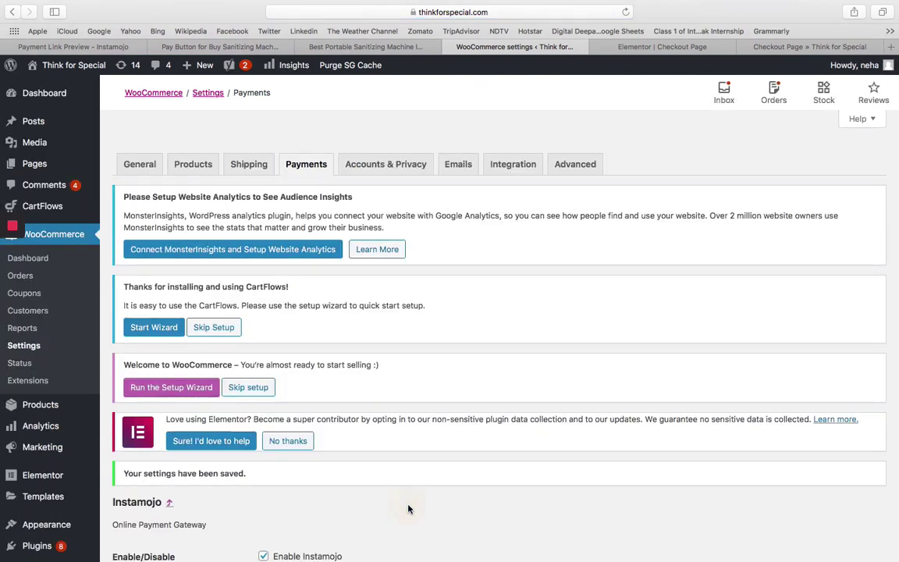
pyautogui.scroll(-1, 390, 511)
pyautogui.scroll(-10, 25, 226)
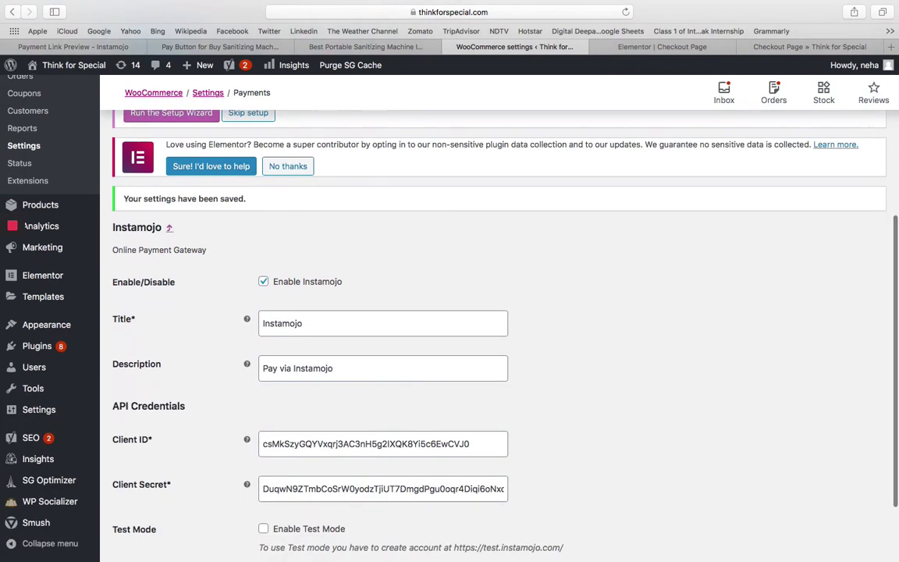
pyautogui.scroll(-1, 25, 226)
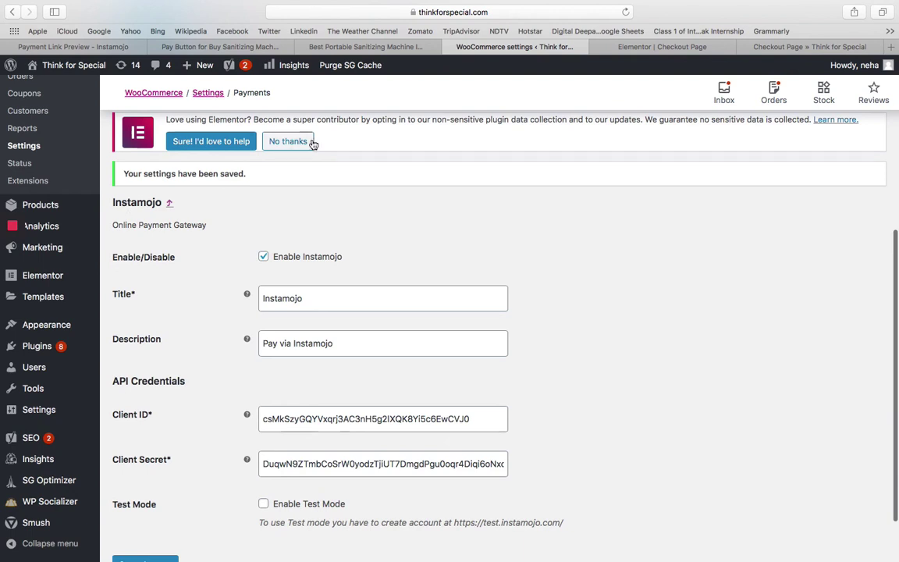
pyautogui.click(653, 46)
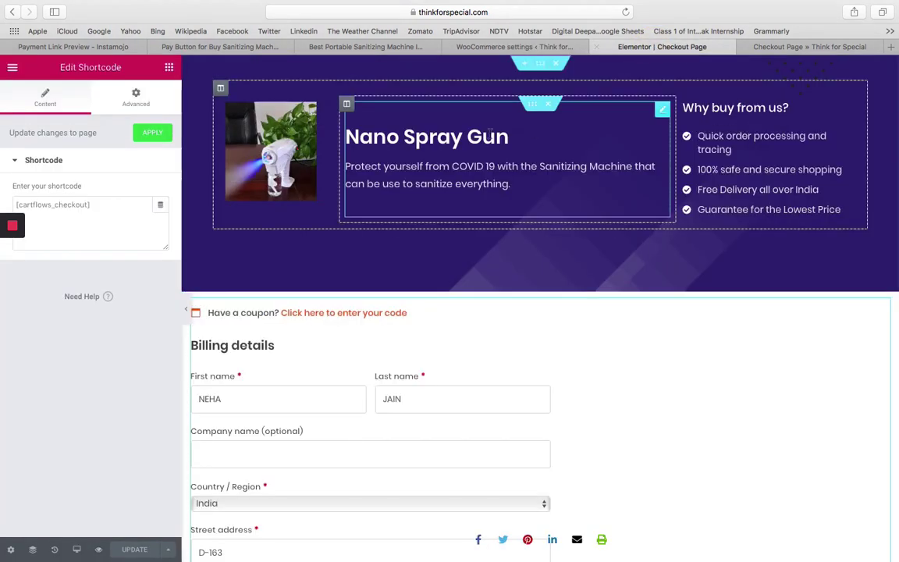
# - Preview the checkout page and select Instamojo, showing 'Pay via Instamojo'
pyautogui.click(98, 549)
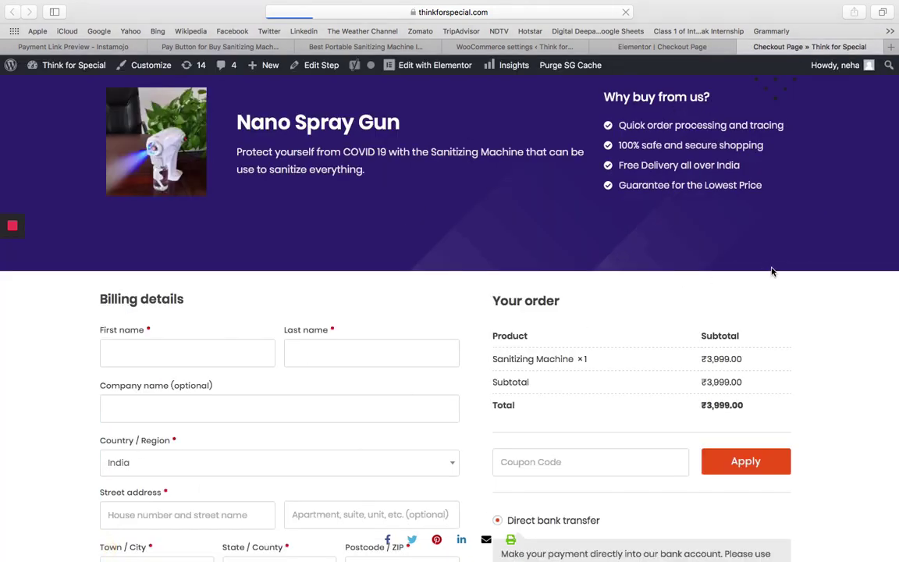
pyautogui.scroll(-5, 815, 288)
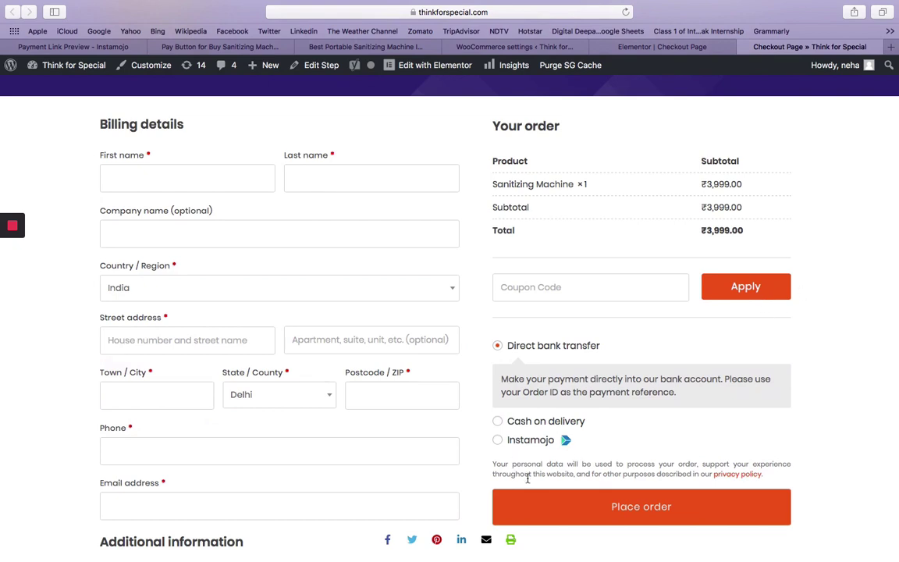
pyautogui.click(498, 442)
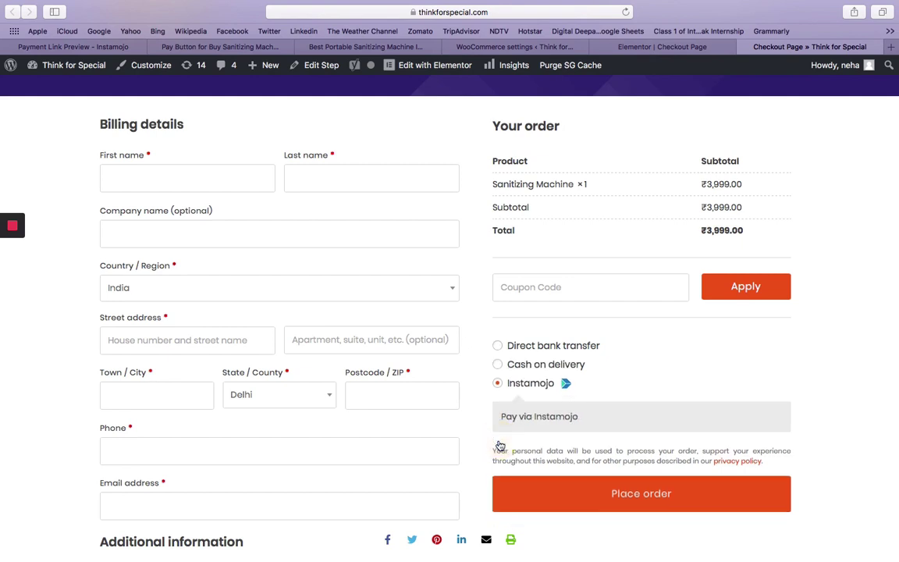